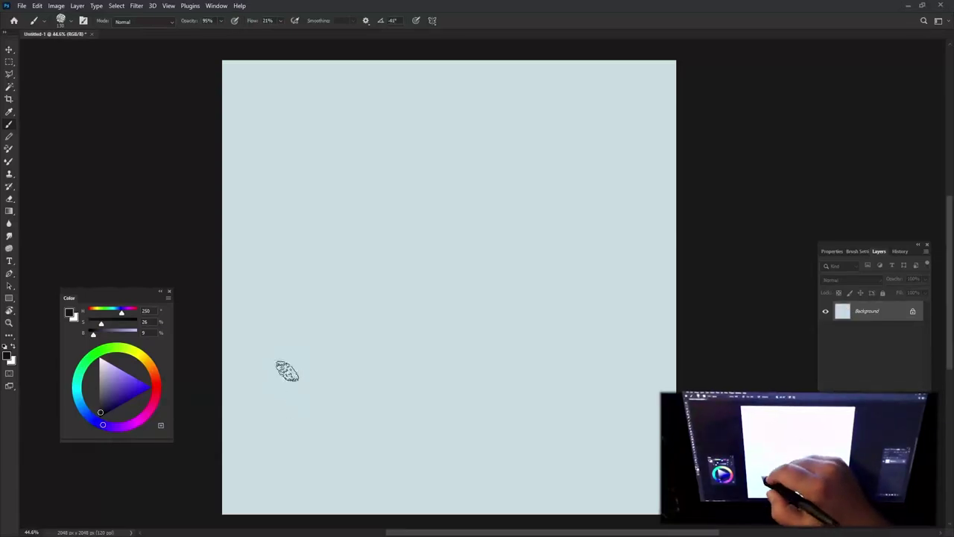
Step: Raise brush Flow to 43% and paint the outer dark hair outline around the canvas
drag(298, 470, 247, 339)
click(280, 21)
drag(280, 24, 296, 24)
mouse_move(224, 377)
mouse_down()
mouse_move(317, 227)
mouse_move(328, 239)
mouse_move(306, 90)
mouse_up()
mouse_move(305, 149)
mouse_down()
mouse_move(447, 63)
mouse_move(558, 179)
mouse_up()
mouse_move(447, 64)
mouse_down()
mouse_move(604, 190)
mouse_move(675, 380)
mouse_up()
drag(659, 406, 597, 510)
drag(224, 380, 335, 499)
drag(309, 373, 440, 489)
Step: Outline and retrace the inner face loop, thickening the lower-left hair edge
mouse_move(328, 391)
mouse_down()
mouse_move(592, 373)
mouse_move(514, 235)
mouse_up()
drag(332, 149, 480, 145)
drag(439, 104, 332, 320)
mouse_move(357, 261)
mouse_down()
mouse_move(326, 395)
mouse_move(574, 383)
mouse_move(537, 193)
mouse_up()
drag(417, 111, 532, 187)
drag(328, 254, 224, 417)
mouse_move(343, 298)
mouse_down()
mouse_move(308, 421)
mouse_move(298, 507)
mouse_up()
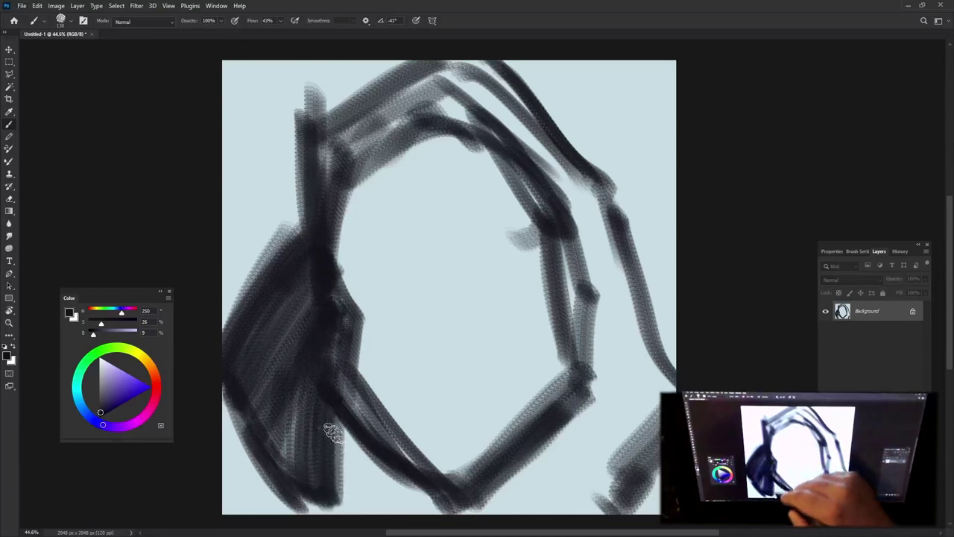
drag(327, 407, 428, 510)
Step: Paint heavy dark hair across the top and down the right side, then pick orange-brown skin colour
mouse_move(440, 67)
mouse_down()
mouse_move(303, 206)
mouse_move(488, 100)
mouse_move(552, 231)
mouse_up()
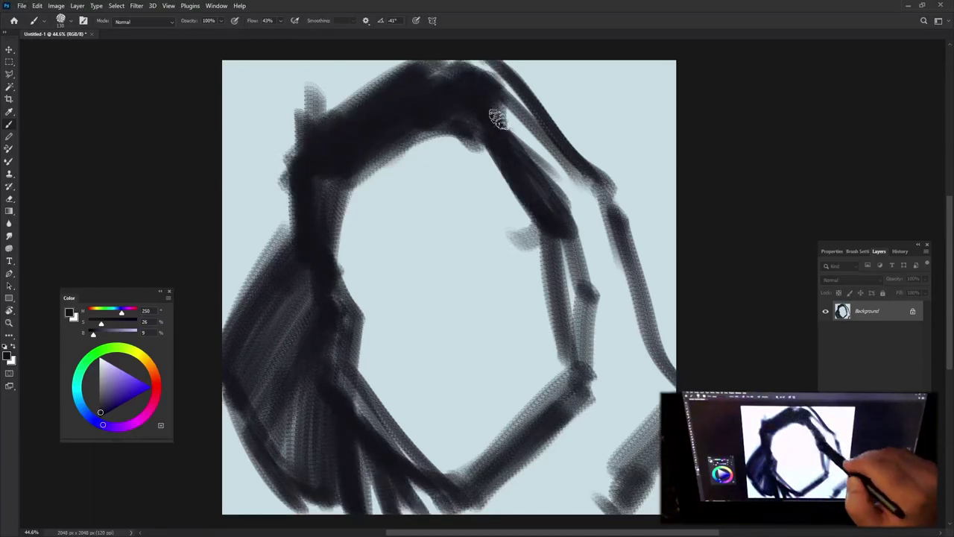
mouse_move(497, 117)
mouse_down()
mouse_move(519, 264)
mouse_move(603, 306)
mouse_up()
mouse_move(582, 269)
mouse_down()
mouse_move(607, 402)
mouse_move(567, 506)
mouse_up()
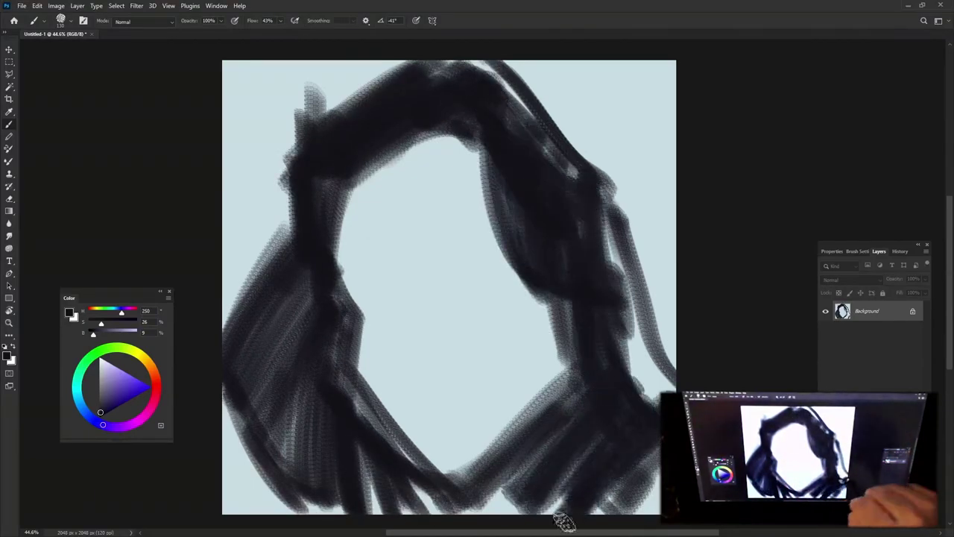
drag(608, 216, 663, 387)
drag(581, 417, 477, 507)
click(150, 365)
click(124, 393)
Step: Fill the face area with orange and shade its left inner edge red-orange
drag(395, 142, 350, 223)
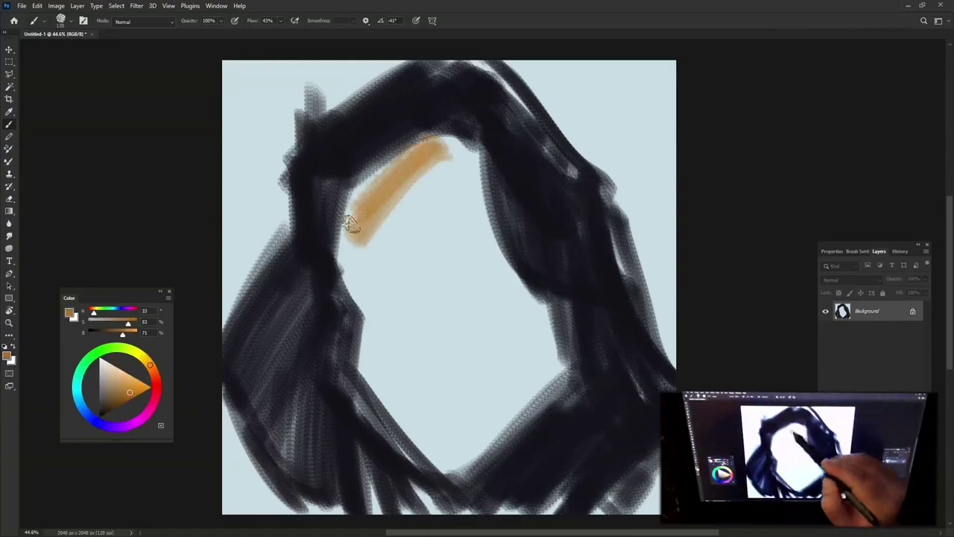
mouse_move(455, 145)
mouse_down()
mouse_move(373, 309)
mouse_move(426, 458)
mouse_move(395, 194)
mouse_move(477, 299)
mouse_up()
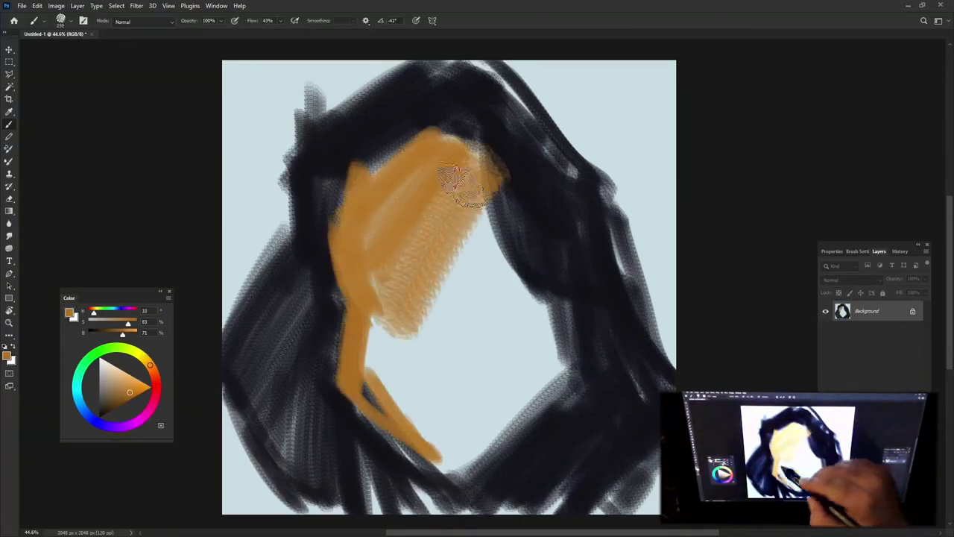
mouse_move(462, 179)
mouse_down()
mouse_move(457, 389)
mouse_move(468, 207)
mouse_move(427, 340)
mouse_move(436, 256)
mouse_move(341, 362)
mouse_move(330, 288)
mouse_move(358, 300)
mouse_up()
click(138, 391)
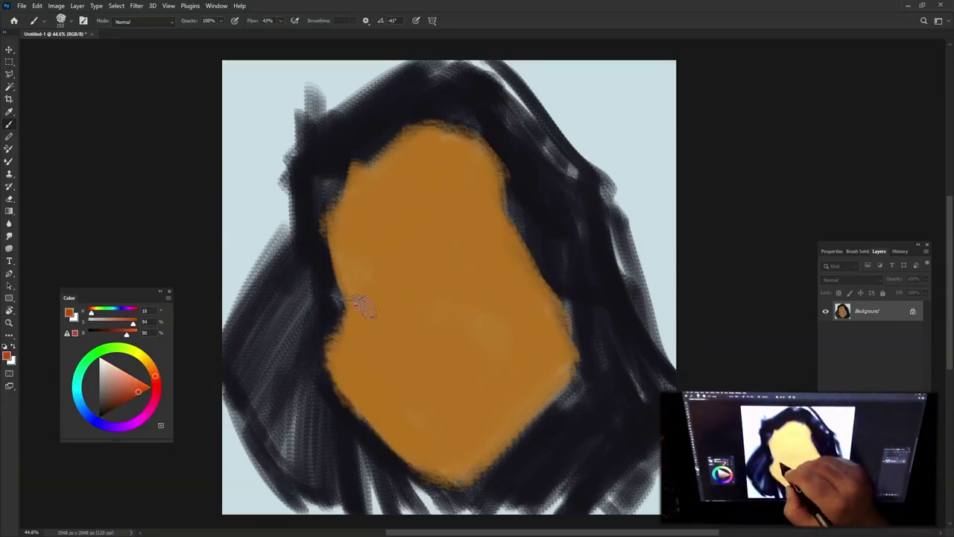
drag(343, 245, 402, 455)
Step: Fill the lower-left hair dark and shade the lower half of the face red-orange
click(100, 412)
mouse_move(328, 342)
mouse_down()
mouse_move(310, 301)
mouse_move(298, 400)
mouse_move(238, 448)
mouse_move(380, 491)
mouse_move(402, 477)
mouse_up()
alt+click(443, 367)
mouse_move(443, 366)
mouse_down()
mouse_move(440, 437)
mouse_move(517, 438)
mouse_move(485, 490)
mouse_up()
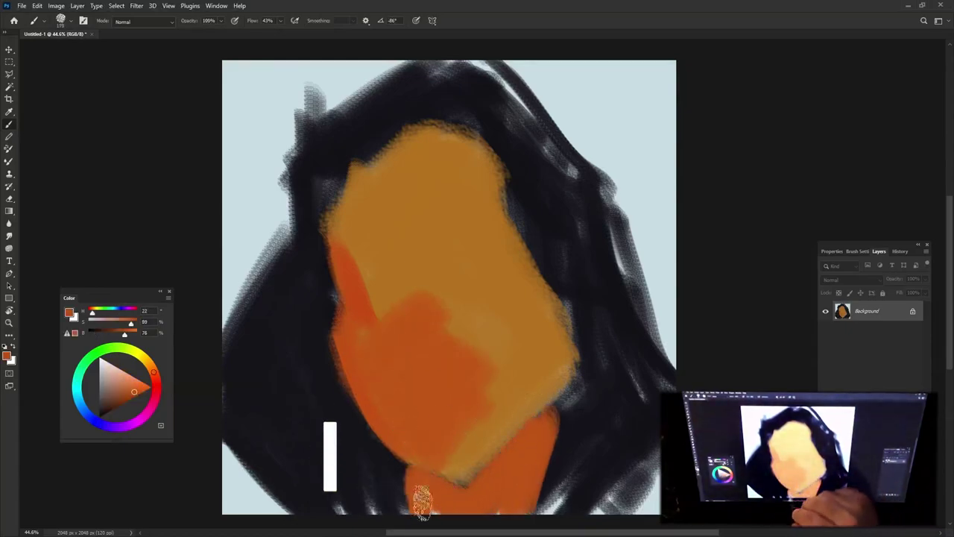
Step: Darken the hair along the face's right edge, top and upper left
alt+click(588, 313)
drag(589, 313, 579, 372)
mouse_move(529, 261)
mouse_down()
mouse_move(513, 198)
mouse_move(564, 383)
mouse_move(596, 403)
mouse_up()
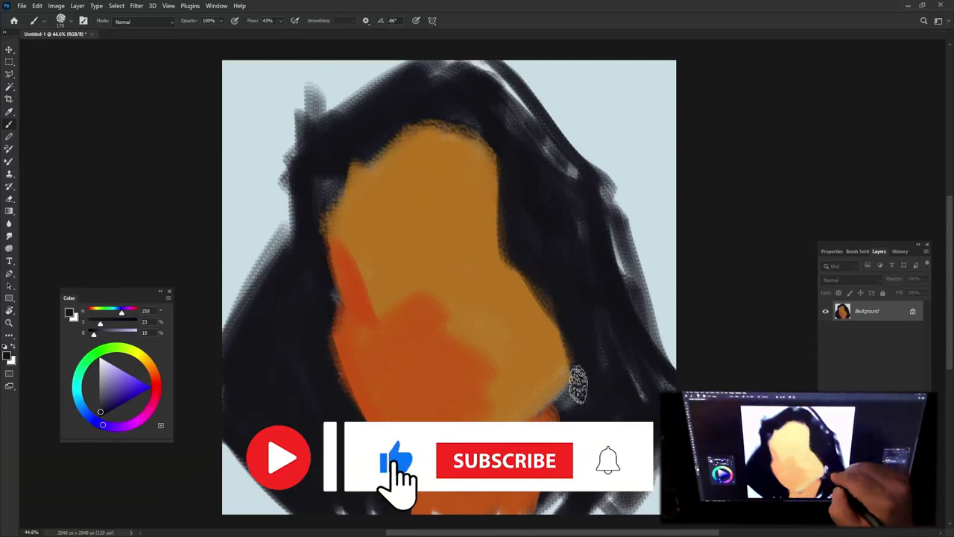
mouse_move(591, 280)
mouse_down()
mouse_move(336, 102)
mouse_move(505, 70)
mouse_move(564, 153)
mouse_move(531, 179)
mouse_move(426, 97)
mouse_move(492, 149)
mouse_move(294, 260)
mouse_up()
alt+click(414, 200)
Step: Lighten the forehead and upper face with light peach and add pinkish cheek strokes
click(127, 381)
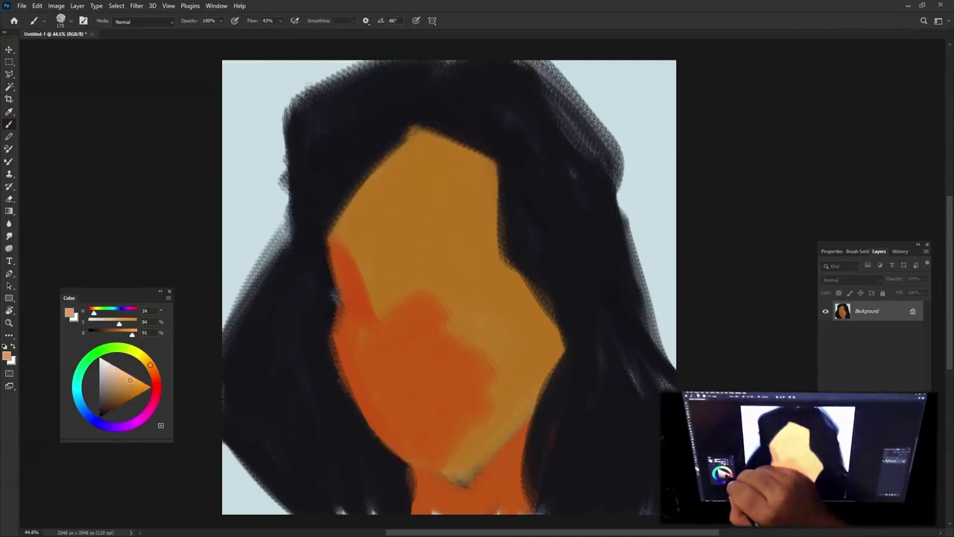
mouse_move(438, 145)
mouse_down()
mouse_move(414, 175)
mouse_move(356, 212)
mouse_move(472, 181)
mouse_move(381, 246)
mouse_move(376, 273)
mouse_move(347, 277)
mouse_up()
alt+click(447, 187)
alt+click(381, 247)
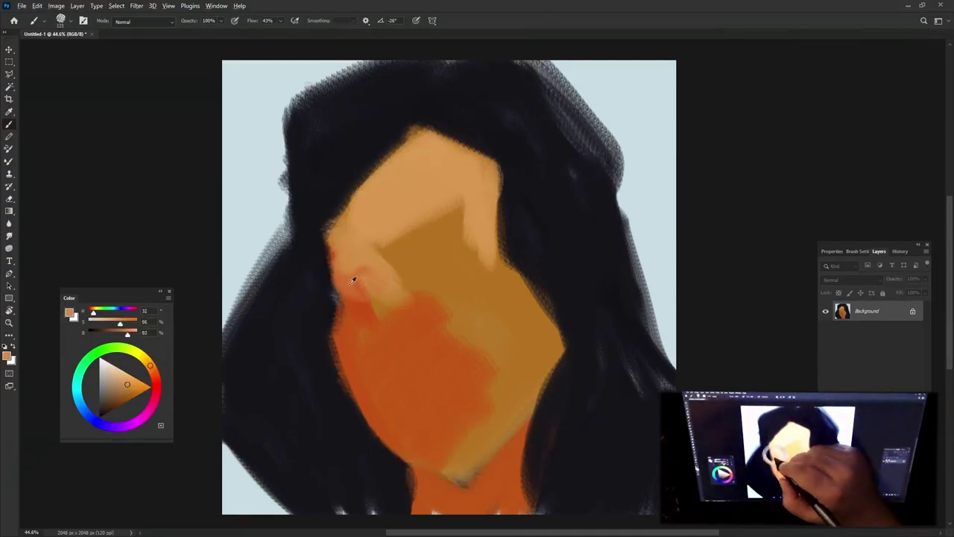
alt+click(435, 273)
drag(443, 274, 472, 261)
mouse_move(458, 216)
mouse_down()
mouse_move(394, 287)
mouse_move(393, 330)
mouse_move(445, 323)
mouse_up()
Step: Paint darker orange closed-eye strokes over both eyes and a lighter tan left eyelid
click(118, 395)
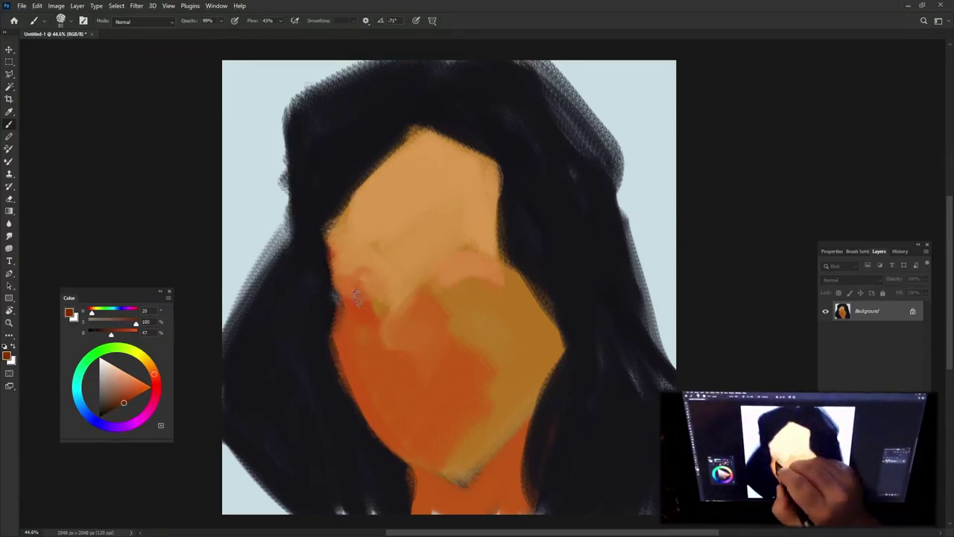
drag(347, 296, 386, 287)
drag(442, 281, 476, 274)
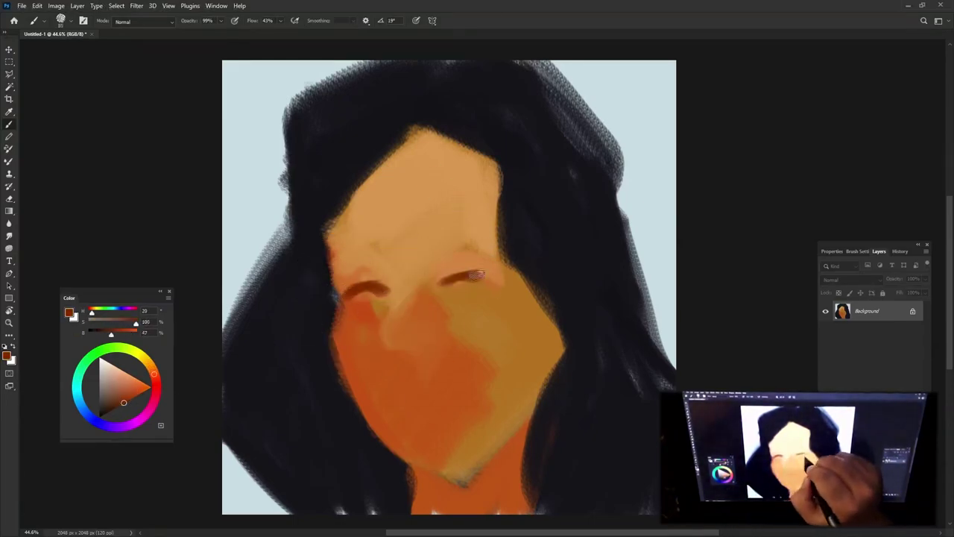
alt+click(346, 278)
alt+click(386, 287)
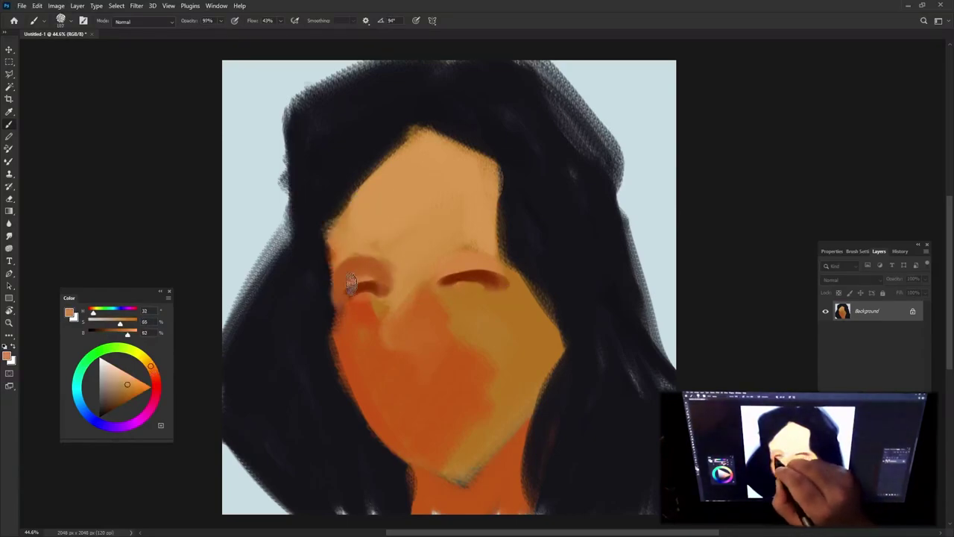
mouse_move(344, 283)
mouse_down()
mouse_move(494, 271)
mouse_move(452, 245)
mouse_up()
Step: Extend the dark hairline at the forehead top and paint a reddish-orange left face edge
alt+click(442, 99)
drag(339, 216, 404, 144)
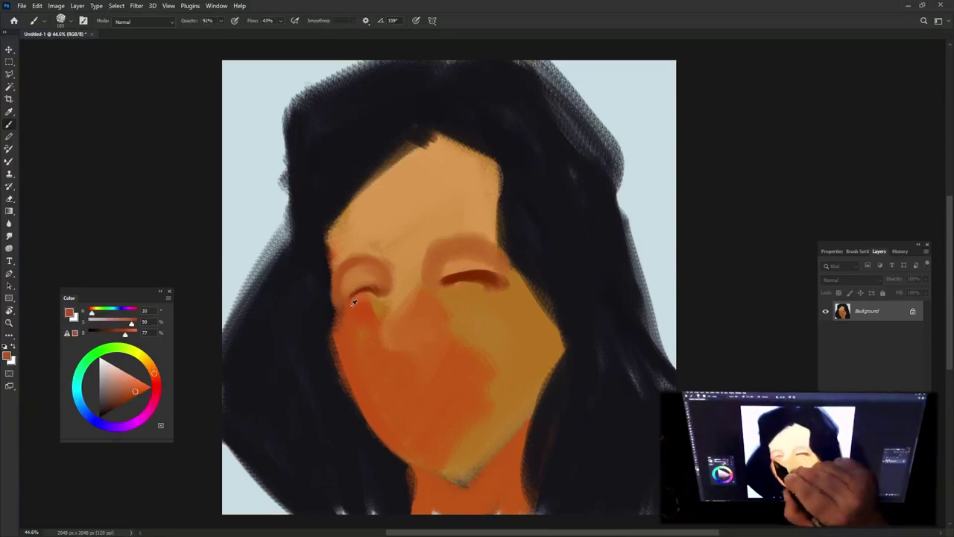
drag(334, 254, 429, 140)
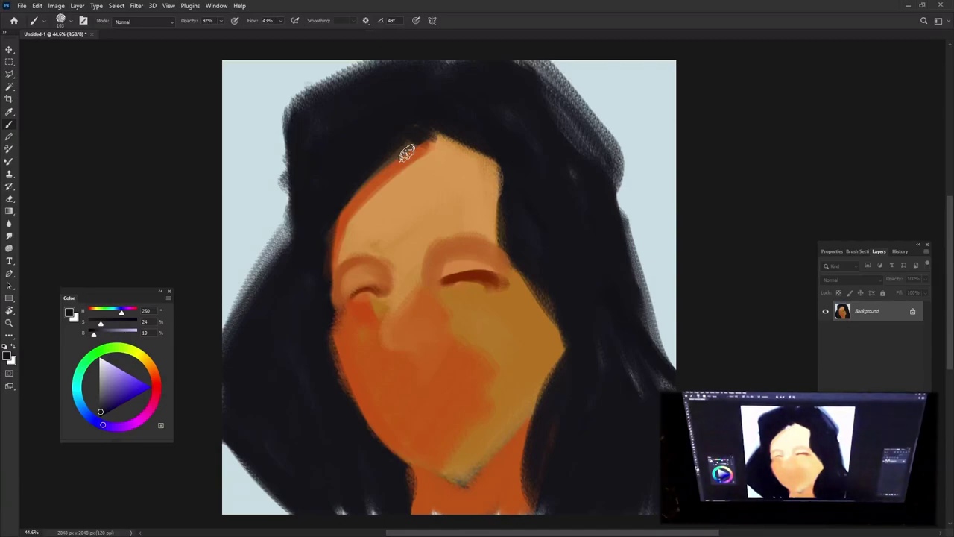
alt+click(366, 308)
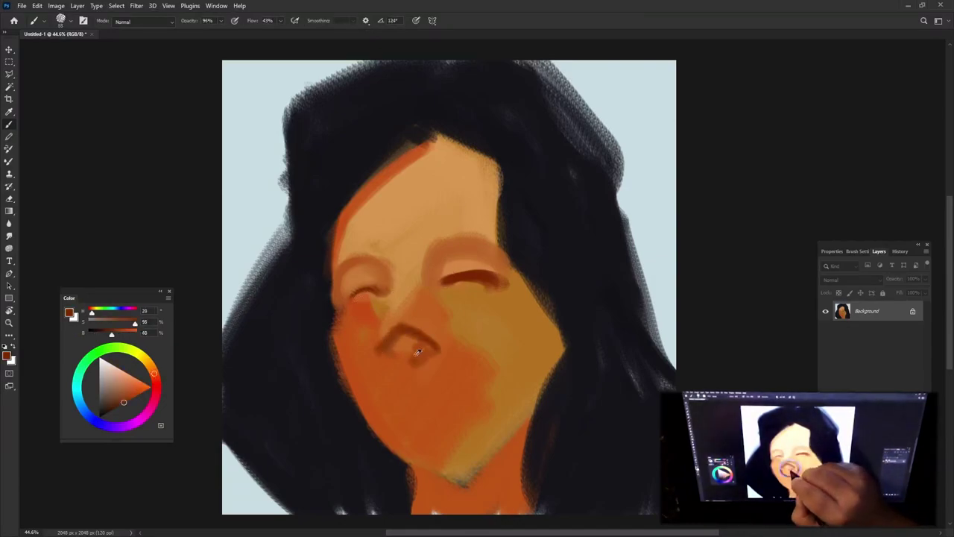
Step: Fill the nose brown and warm the forehead with a brighter orange
drag(417, 352, 383, 344)
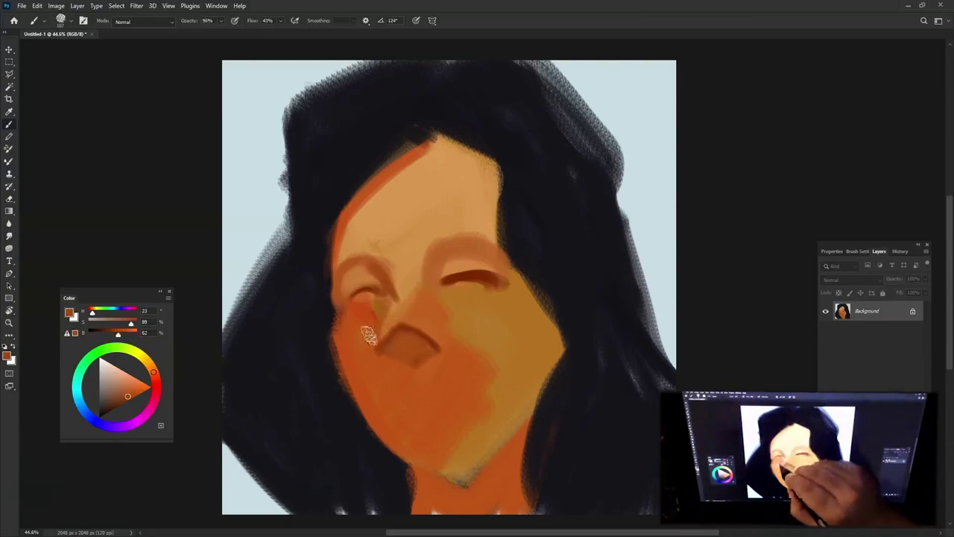
alt+click(373, 330)
alt+click(426, 219)
mouse_move(395, 182)
mouse_down()
mouse_move(372, 257)
mouse_move(354, 257)
mouse_move(465, 206)
mouse_move(481, 176)
mouse_up()
alt+click(400, 269)
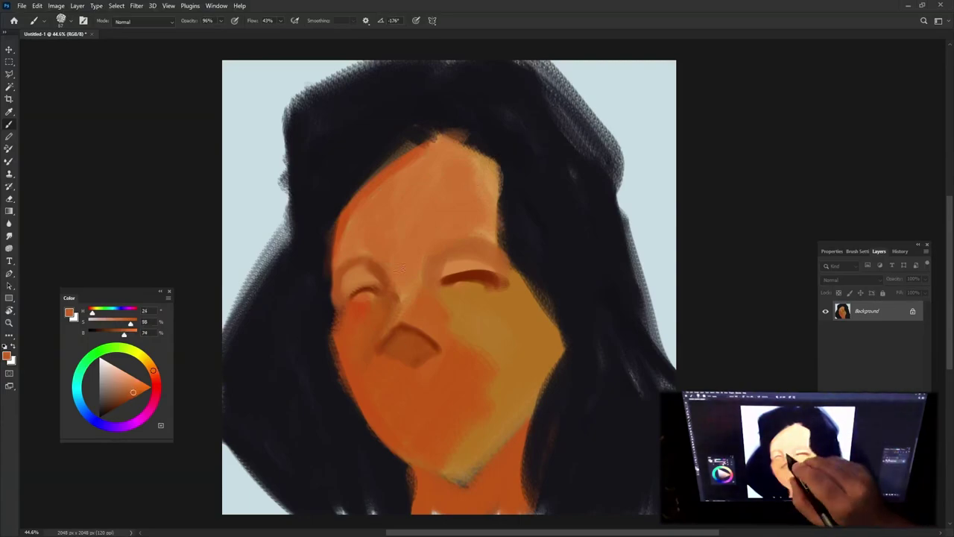
Step: Lighten both eyelids with peach and paint dark red-brown eyebrows above both eyes
alt+click(358, 287)
drag(346, 290, 372, 277)
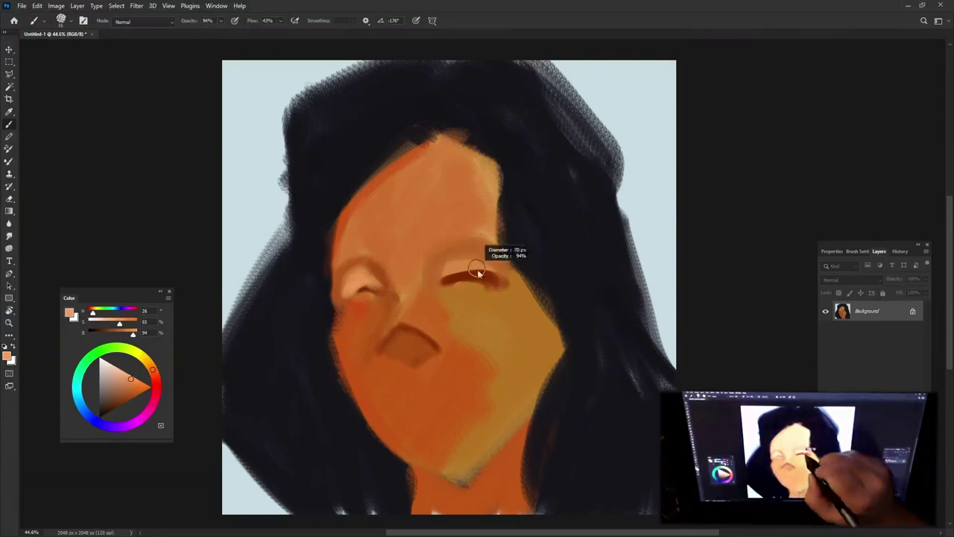
drag(476, 274, 447, 280)
alt+click(473, 271)
drag(436, 248, 492, 240)
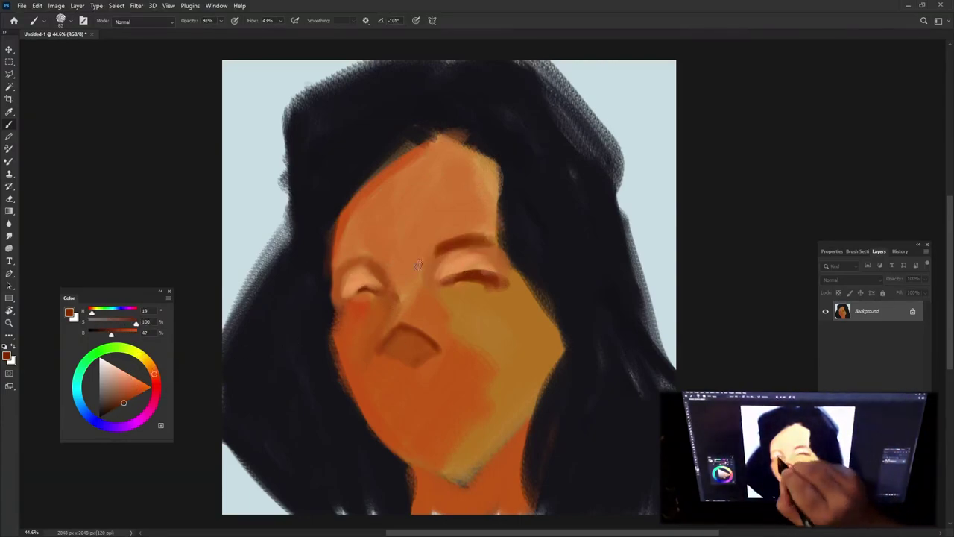
drag(361, 257, 383, 262)
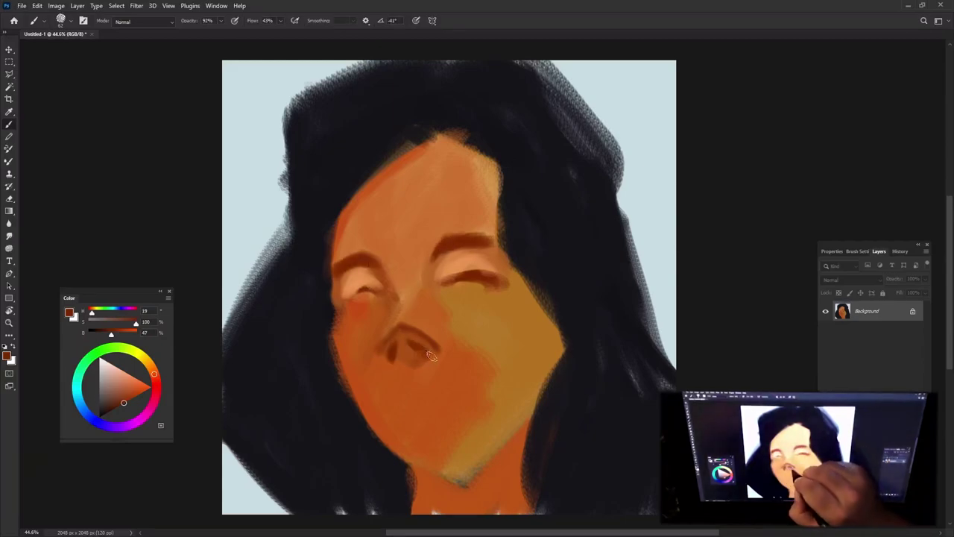
Step: Paint light peach strokes on the nose bridge and left cheek, sampling nearby skin tones
alt+click(433, 287)
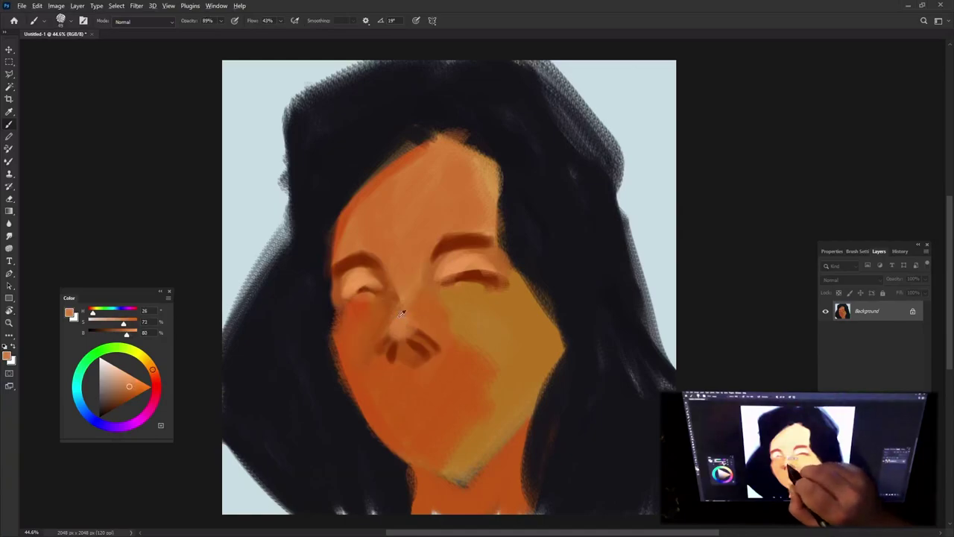
alt+click(396, 305)
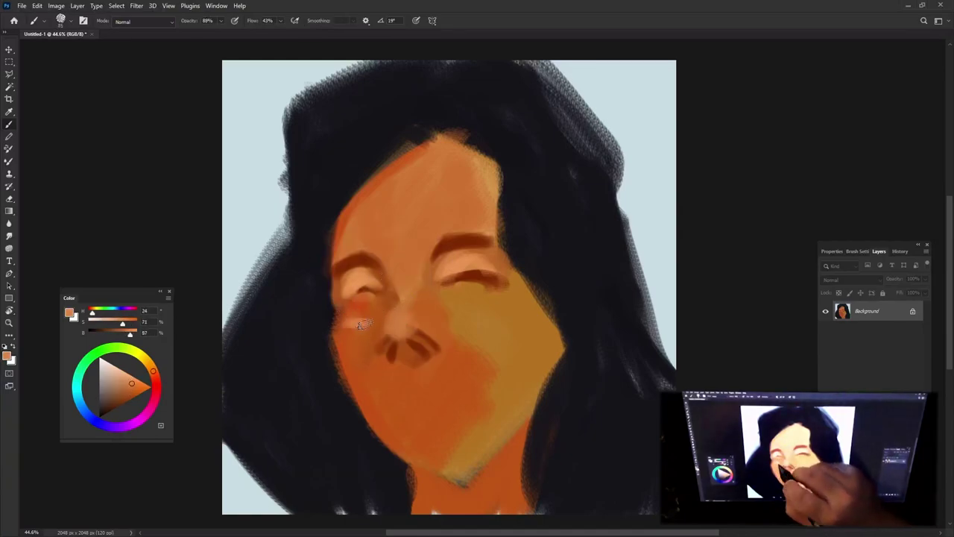
mouse_move(360, 325)
mouse_down()
mouse_move(373, 410)
mouse_move(403, 428)
mouse_up()
alt+click(456, 317)
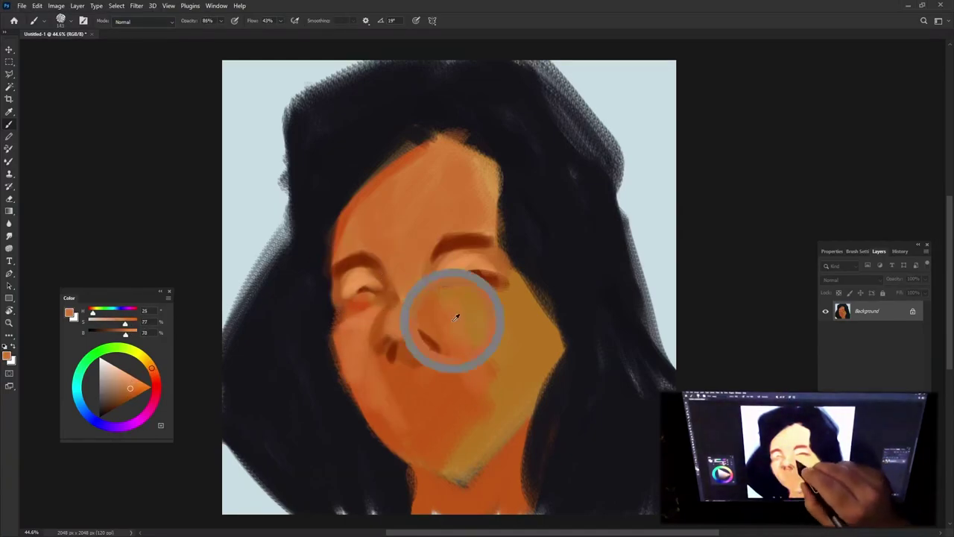
alt+click(399, 285)
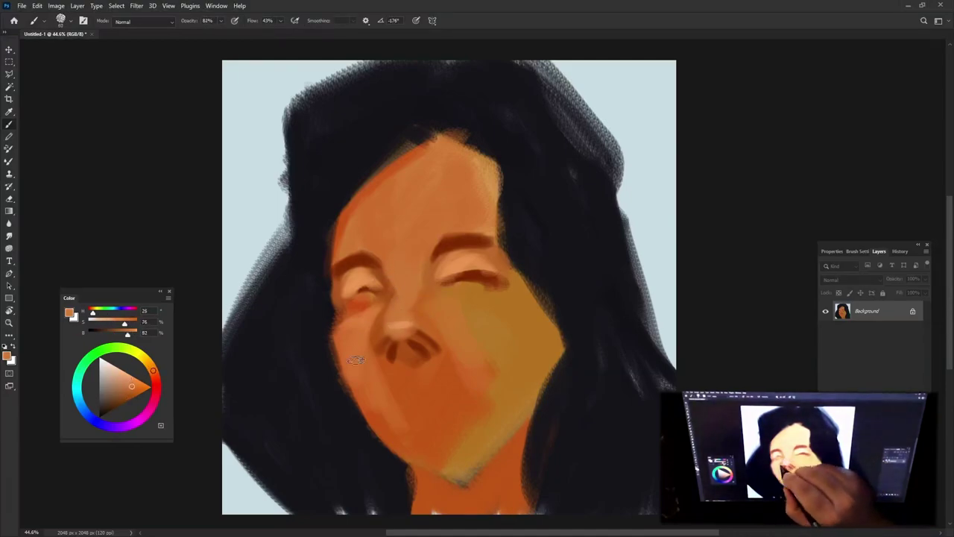
Step: Soften the nose and nostril area with sampled skin tones
drag(373, 346, 380, 302)
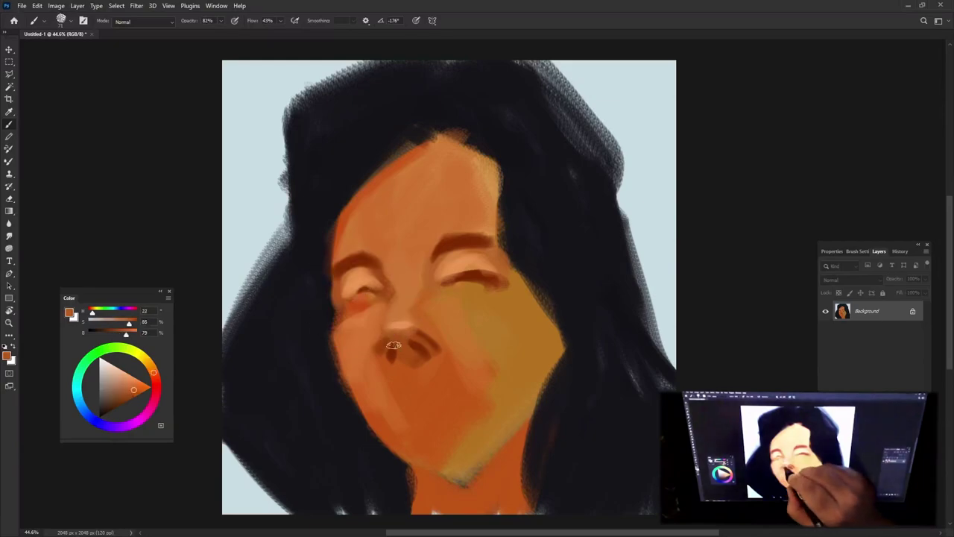
drag(395, 339, 421, 351)
alt+click(389, 360)
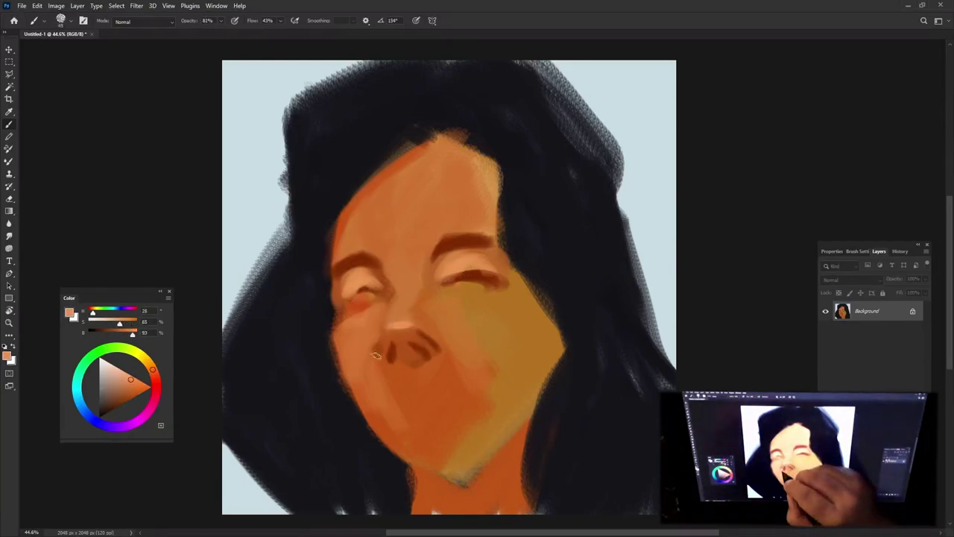
mouse_move(381, 318)
mouse_down()
mouse_move(372, 316)
mouse_move(392, 385)
mouse_up()
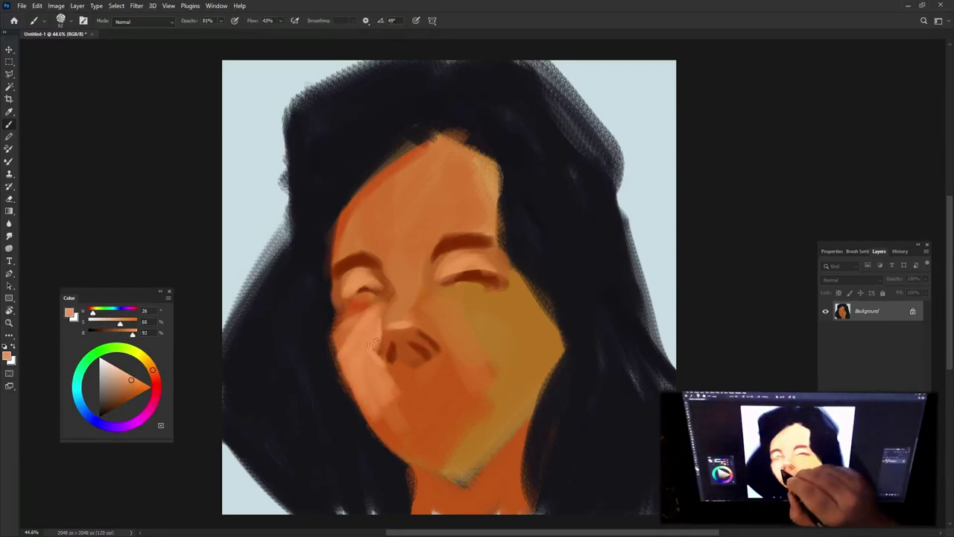
drag(373, 345, 408, 318)
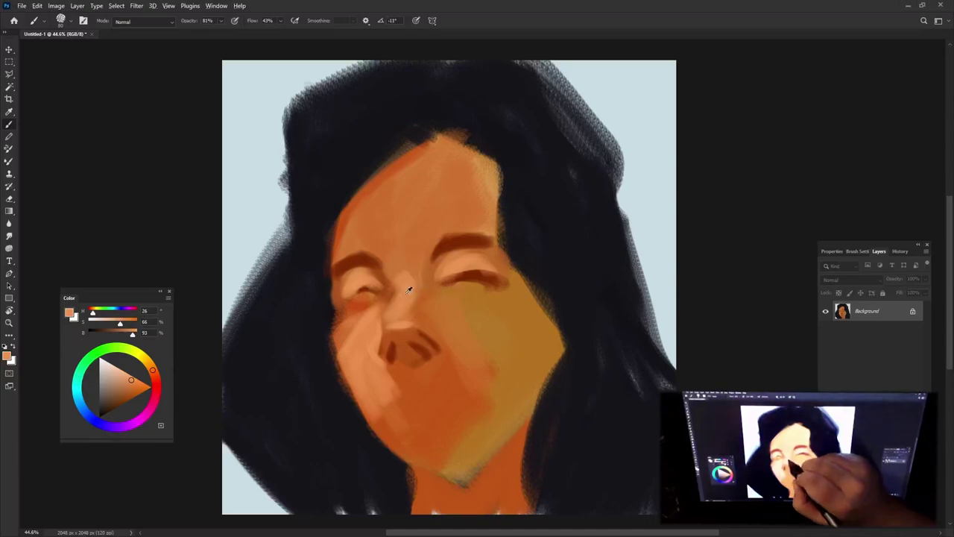
alt+click(386, 312)
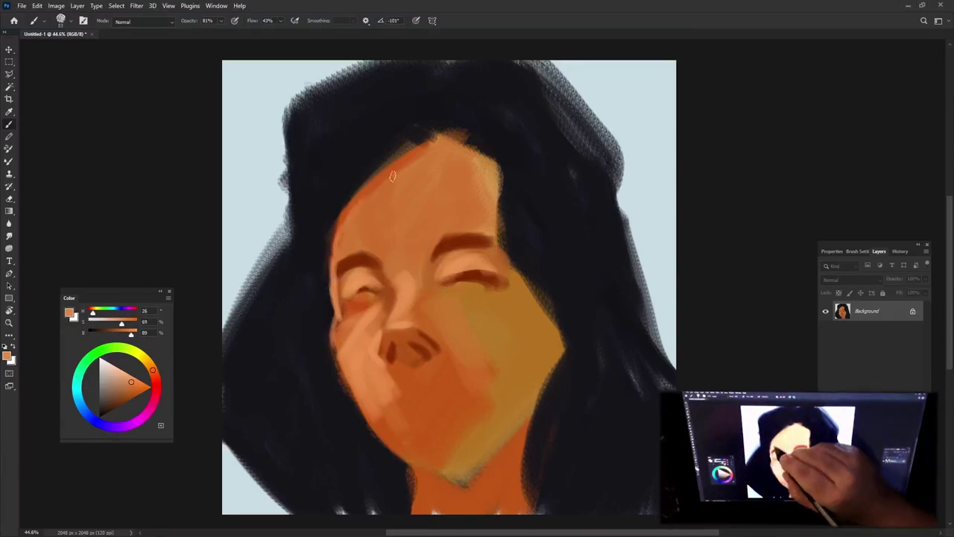
Step: Paint dark hair over the face's left edge and lower the hairline across the forehead
alt+click(344, 223)
drag(337, 242, 436, 135)
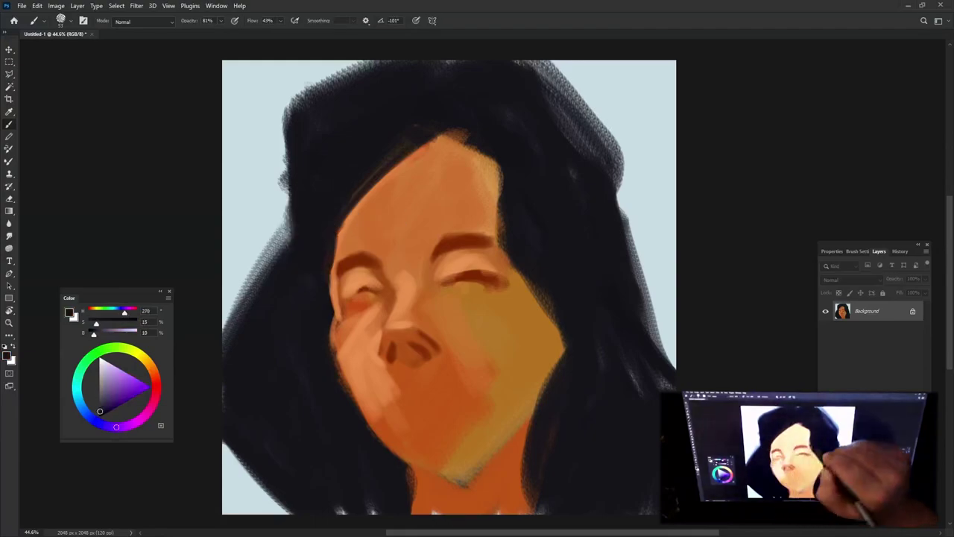
drag(384, 176, 447, 147)
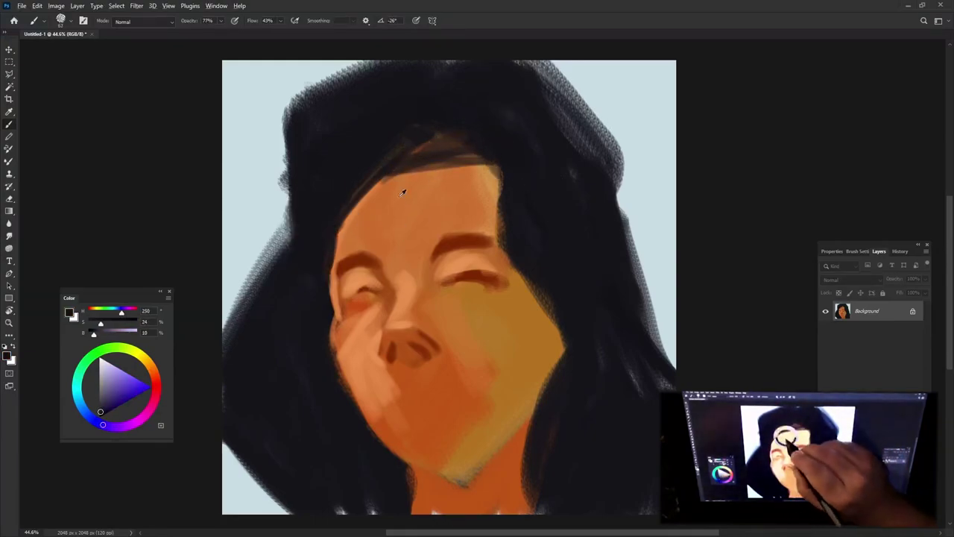
alt+click(538, 69)
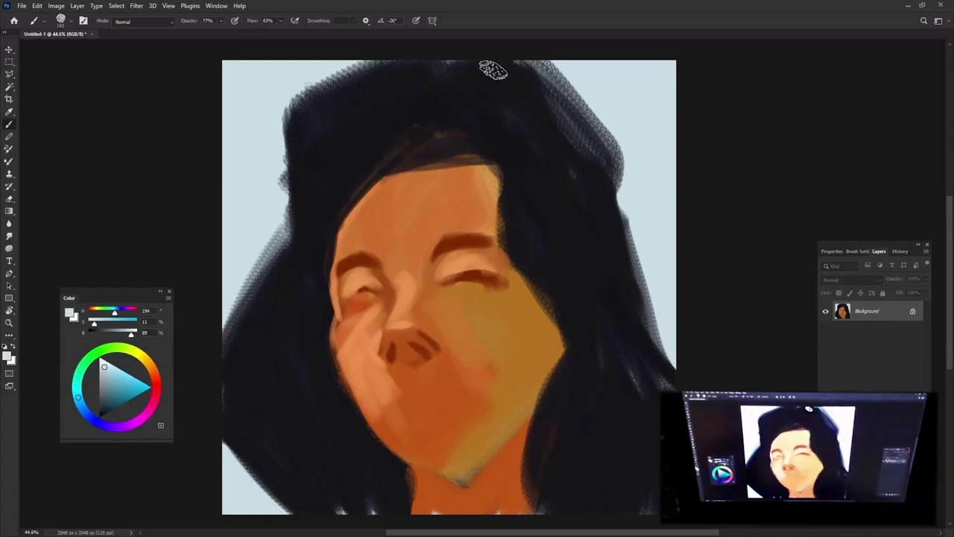
Step: Paint pale blue-grey strokes along the top hair edge and soften the right eye with orange
mouse_move(495, 68)
mouse_down()
mouse_move(522, 63)
mouse_move(649, 135)
mouse_up()
mouse_move(316, 120)
mouse_down()
mouse_move(363, 80)
mouse_move(581, 75)
mouse_up()
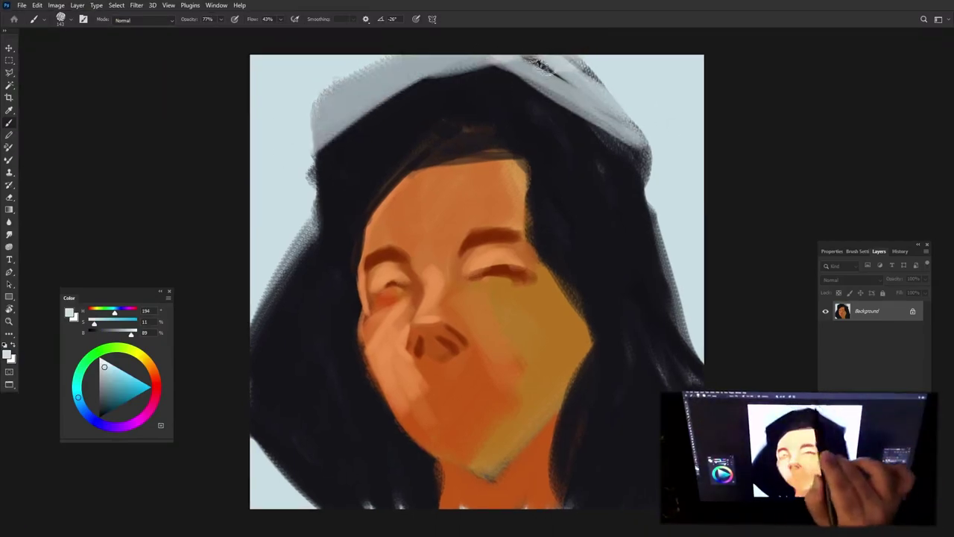
alt+click(483, 297)
mouse_move(483, 296)
mouse_down()
mouse_move(536, 320)
mouse_move(466, 395)
mouse_up()
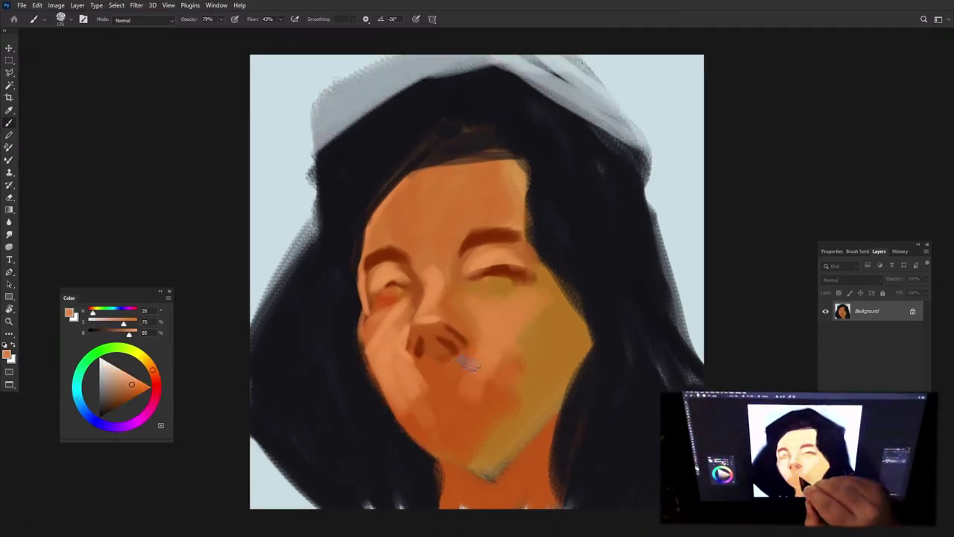
Step: Repaint the nostrils at 70% opacity and paint light orange around the mouth and chin
alt+click(398, 348)
alt+click(439, 354)
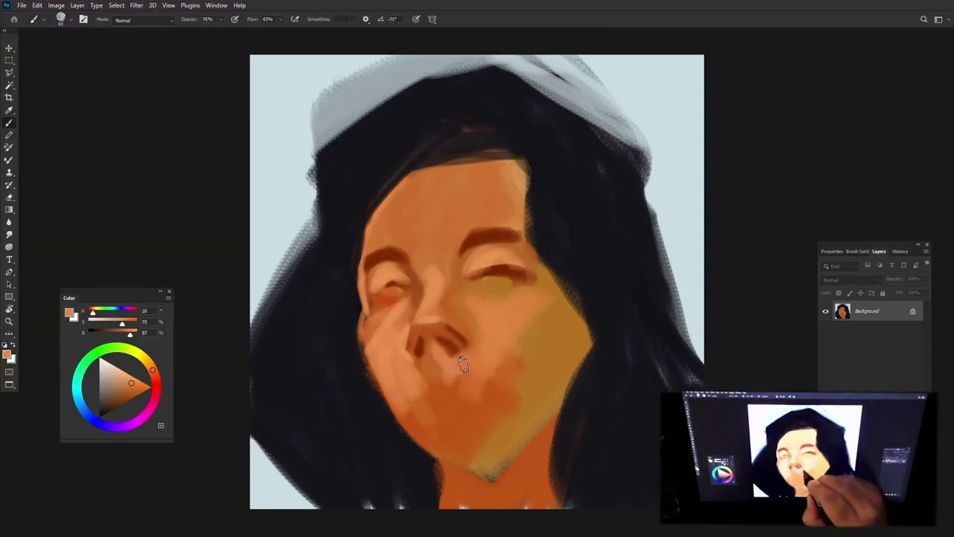
key(7)
drag(462, 380, 461, 357)
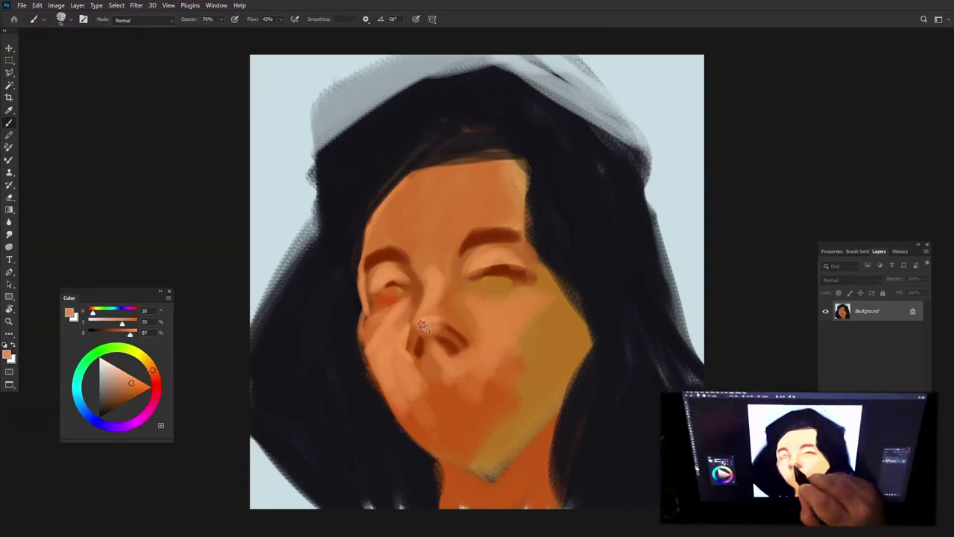
alt+click(403, 358)
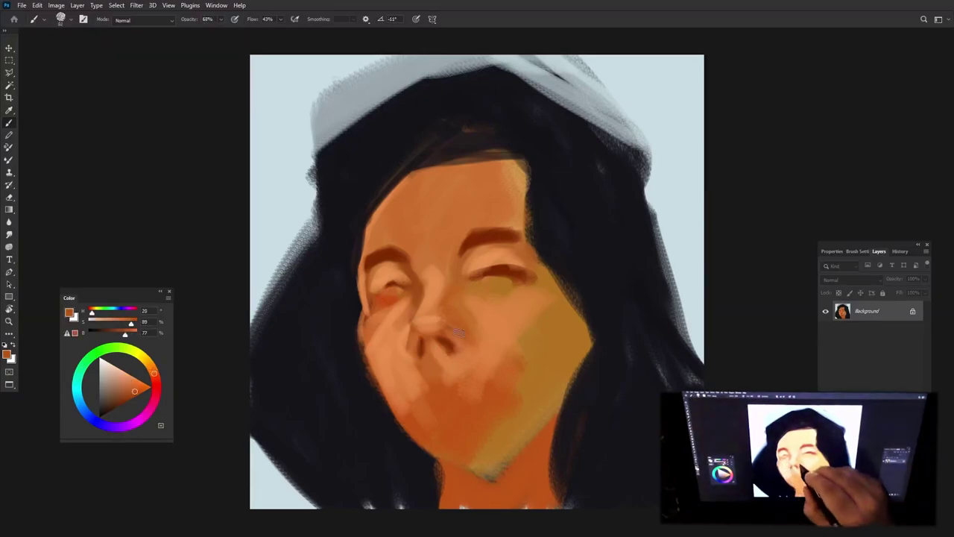
alt+click(472, 349)
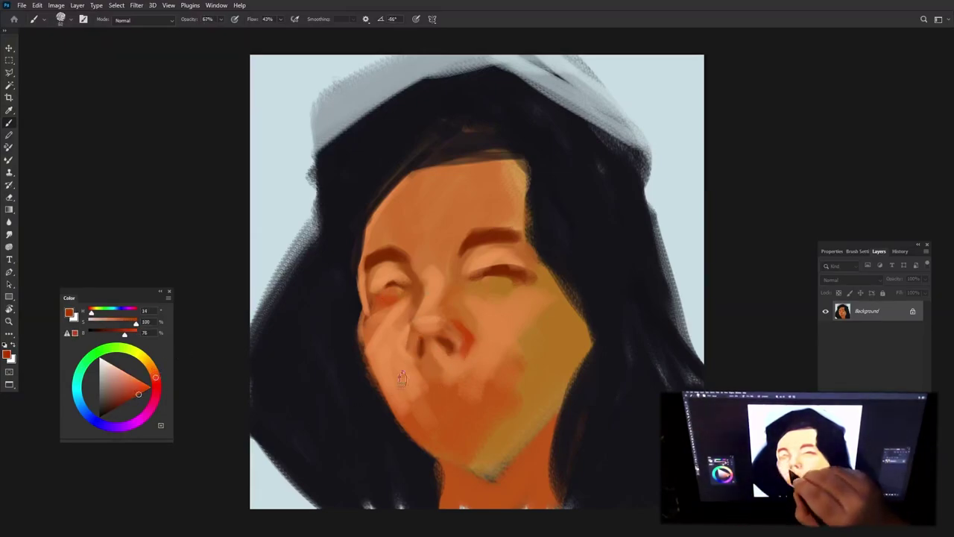
alt+click(372, 287)
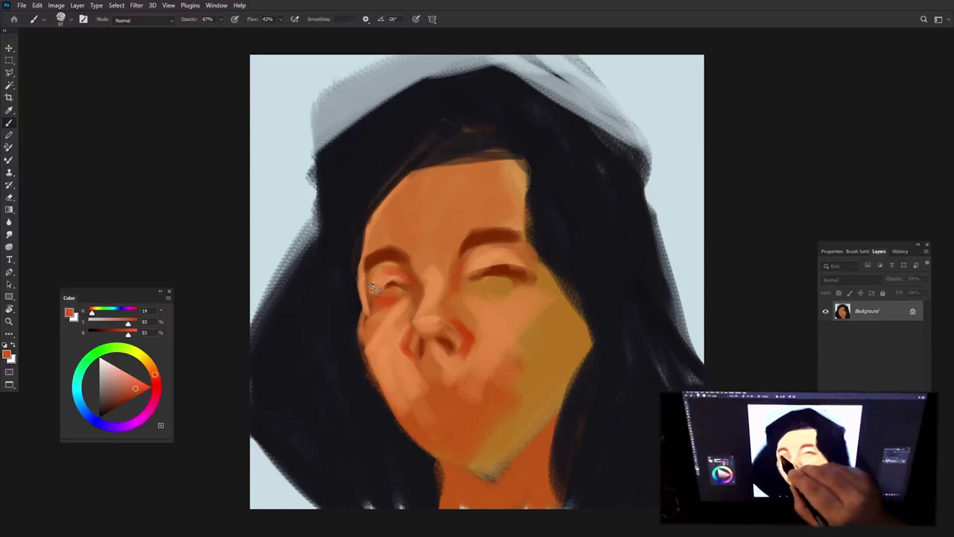
alt+click(439, 372)
mouse_move(417, 376)
mouse_down()
mouse_move(447, 379)
mouse_move(465, 397)
mouse_move(481, 386)
mouse_up()
Step: Paint the dark red-orange lip shape across the mouth
alt+click(403, 409)
alt+click(472, 389)
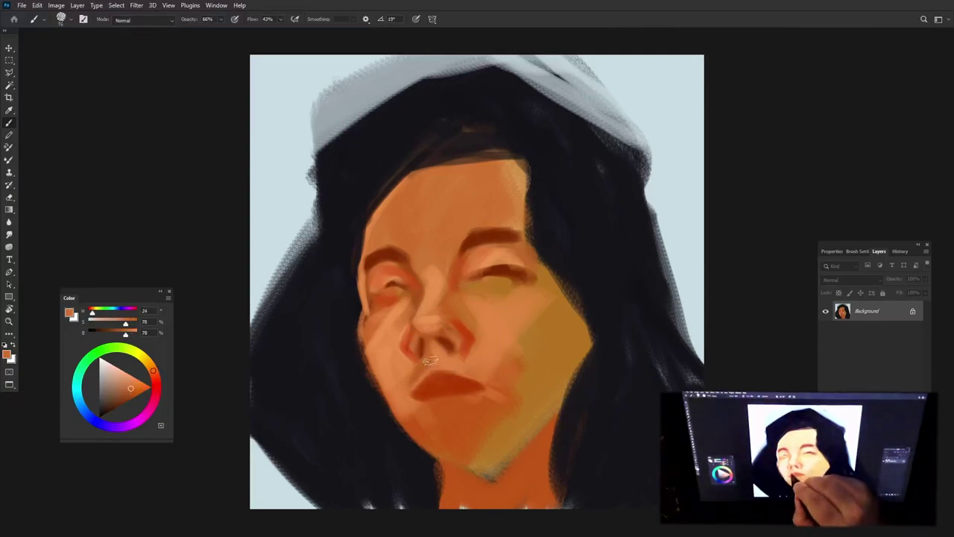
alt+click(434, 353)
alt+click(428, 337)
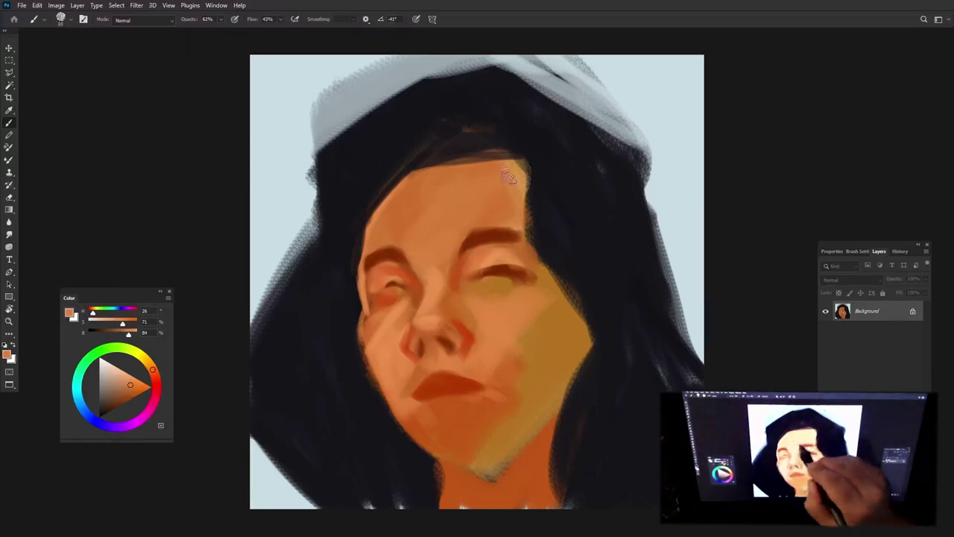
Step: Darken the hair along the forehead's right edge down toward the temple
alt+click(507, 146)
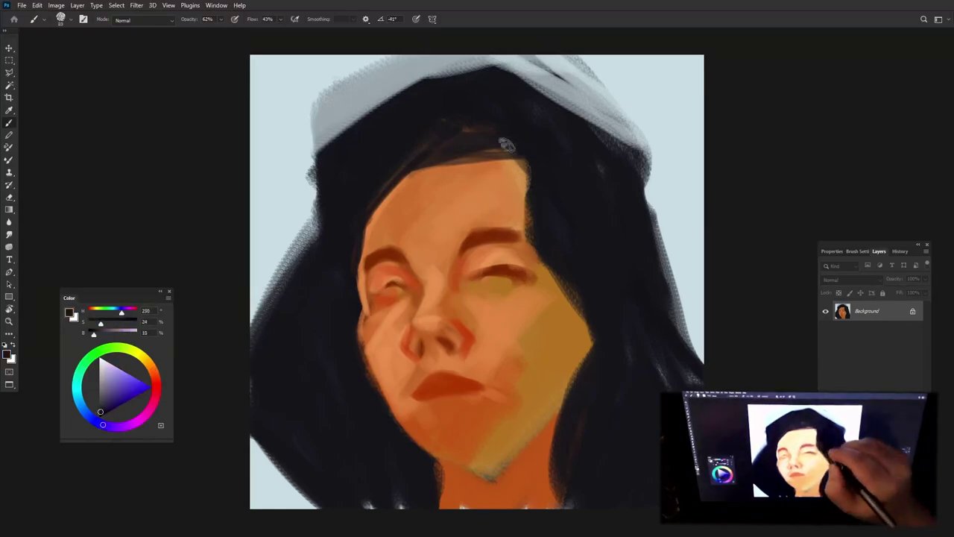
drag(524, 188, 525, 234)
drag(521, 172, 542, 260)
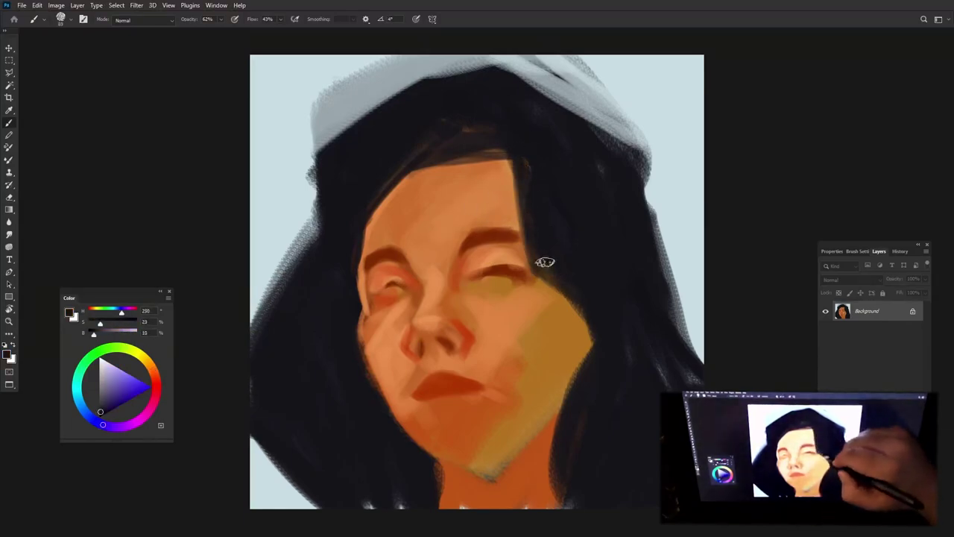
Step: Repaint the left eye with lighter pinkish tones, sampling nearby skin and red-brown colours
alt+click(402, 299)
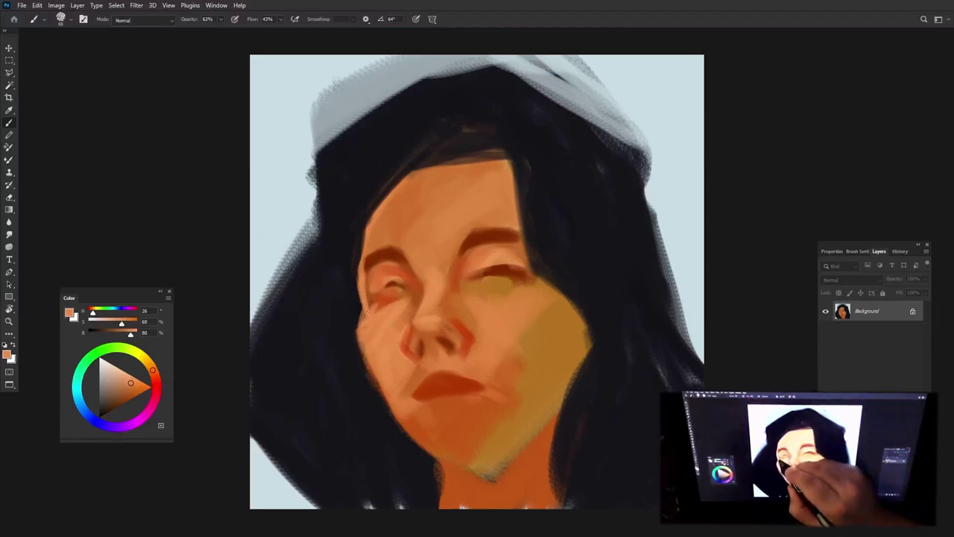
alt+click(350, 350)
alt+click(373, 280)
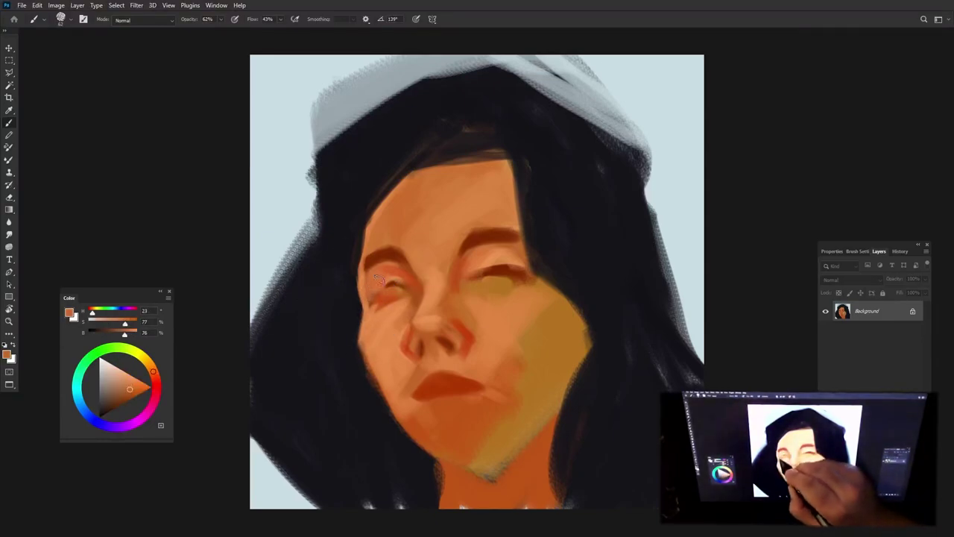
alt+click(380, 270)
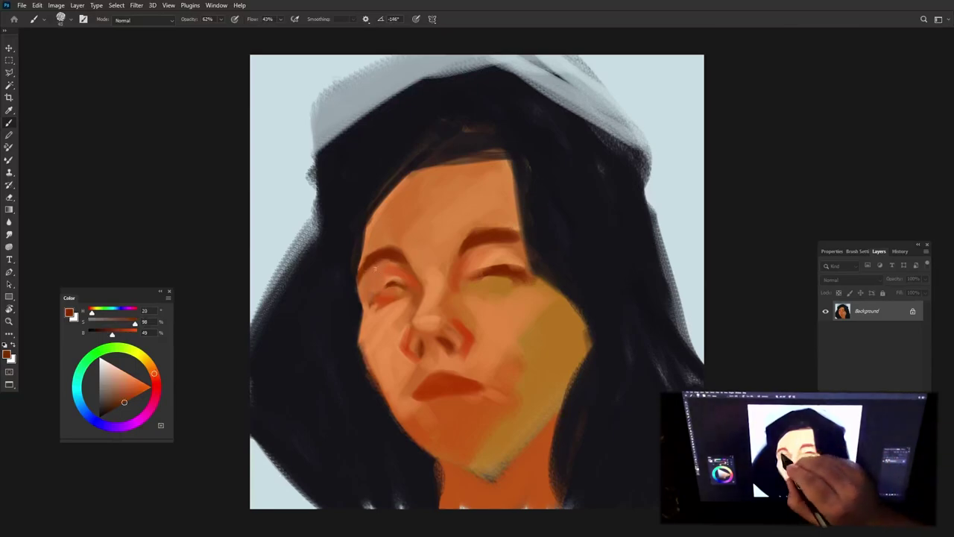
alt+click(401, 269)
alt+click(403, 259)
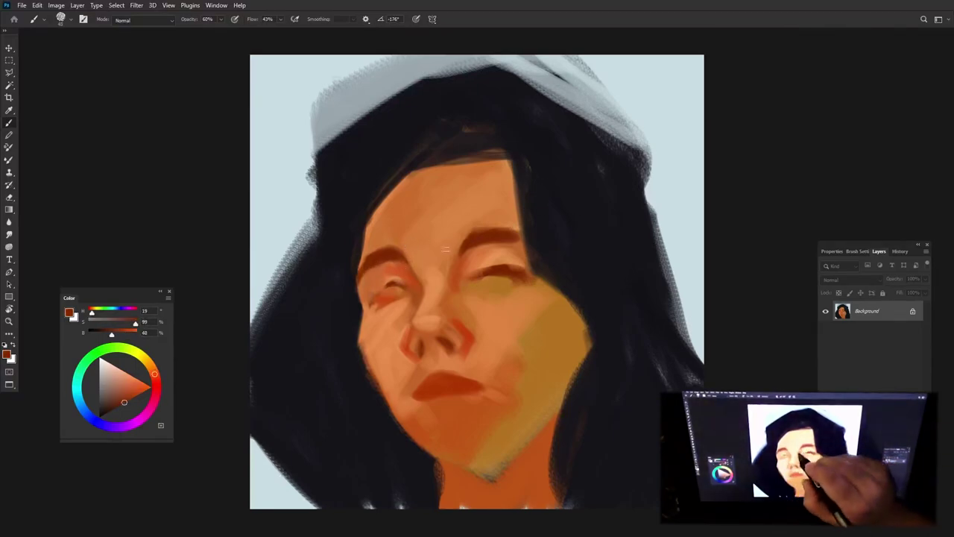
alt+click(441, 262)
mouse_move(398, 287)
mouse_down()
mouse_move(384, 298)
mouse_move(393, 293)
mouse_up()
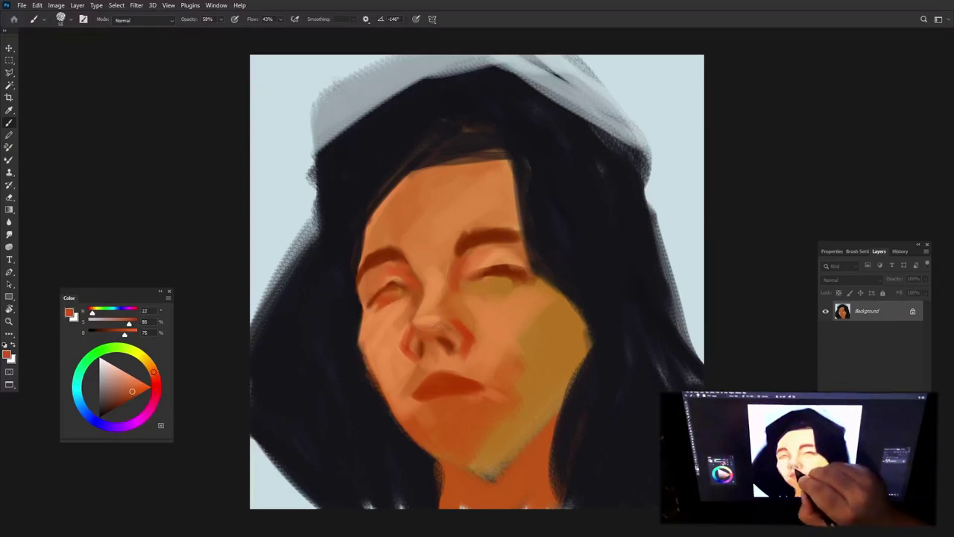
Step: Paint a dark red-brown shadow under the lower lip
alt+click(452, 306)
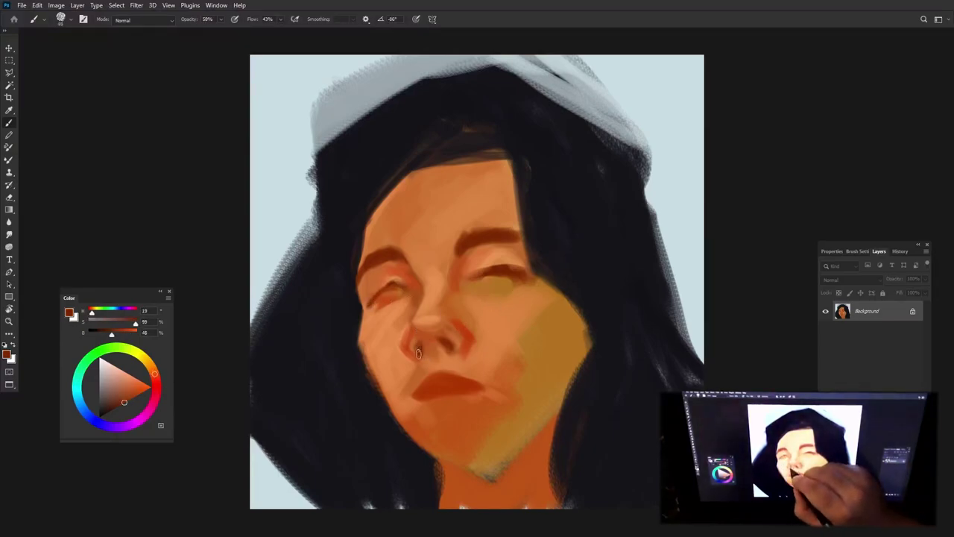
alt+click(449, 365)
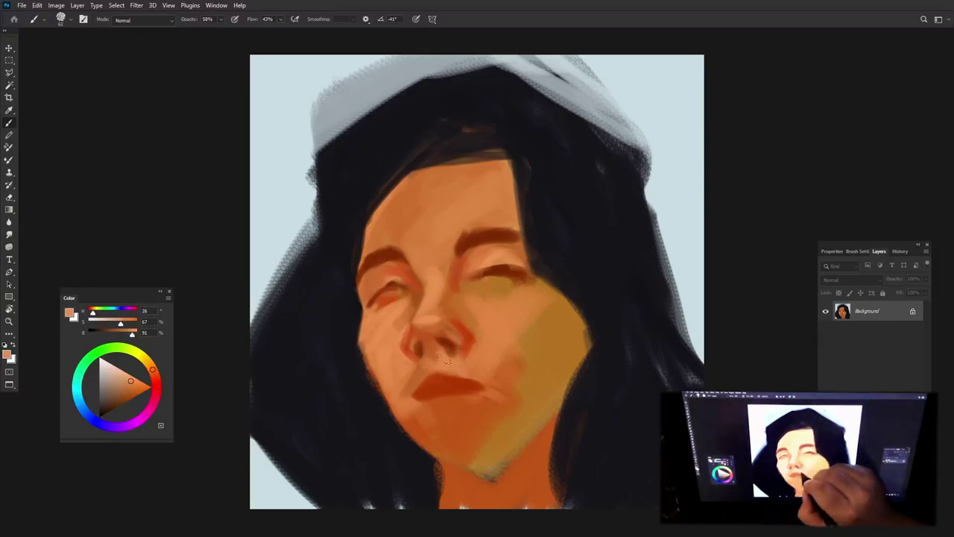
alt+click(427, 353)
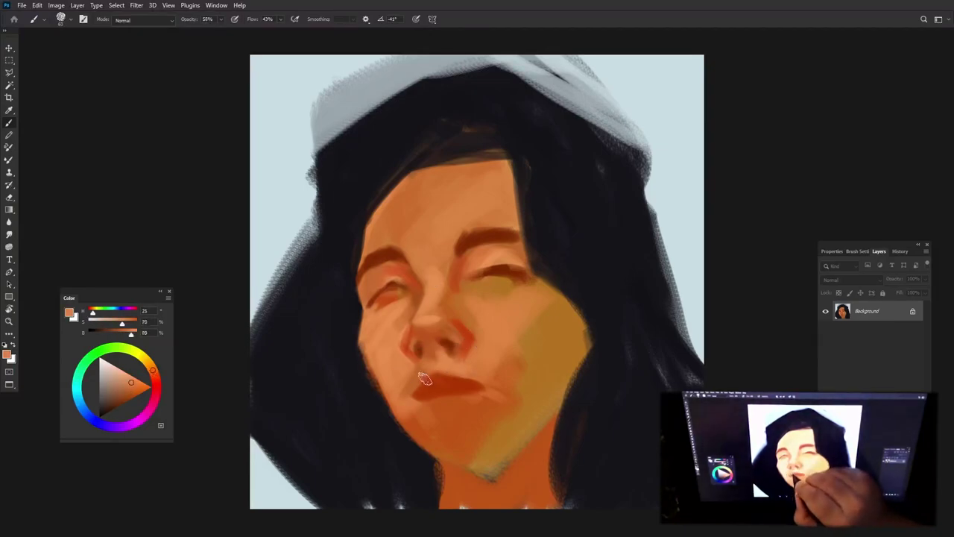
alt+click(420, 397)
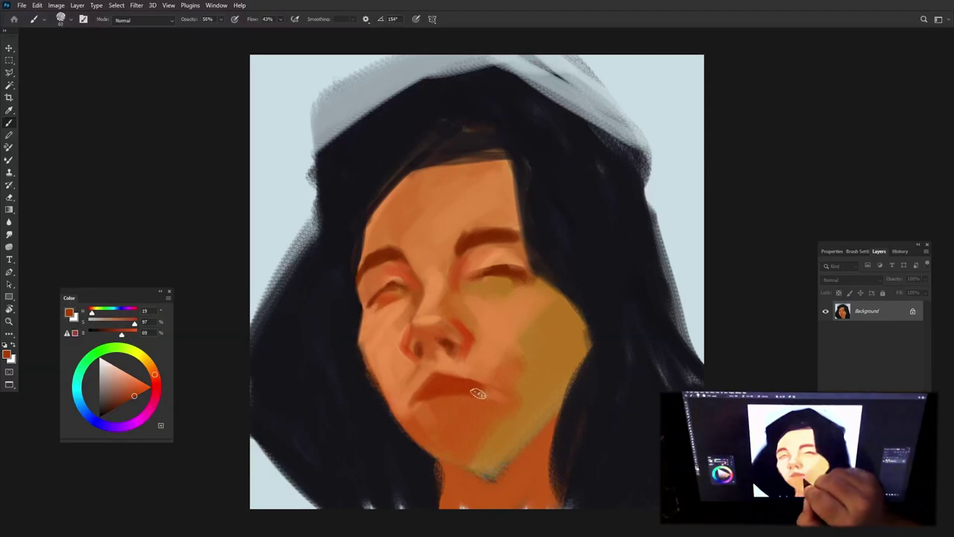
alt+click(408, 421)
drag(434, 397, 398, 430)
Step: Blend the left jaw and chin skin tones at 50% brush opacity
alt+click(412, 451)
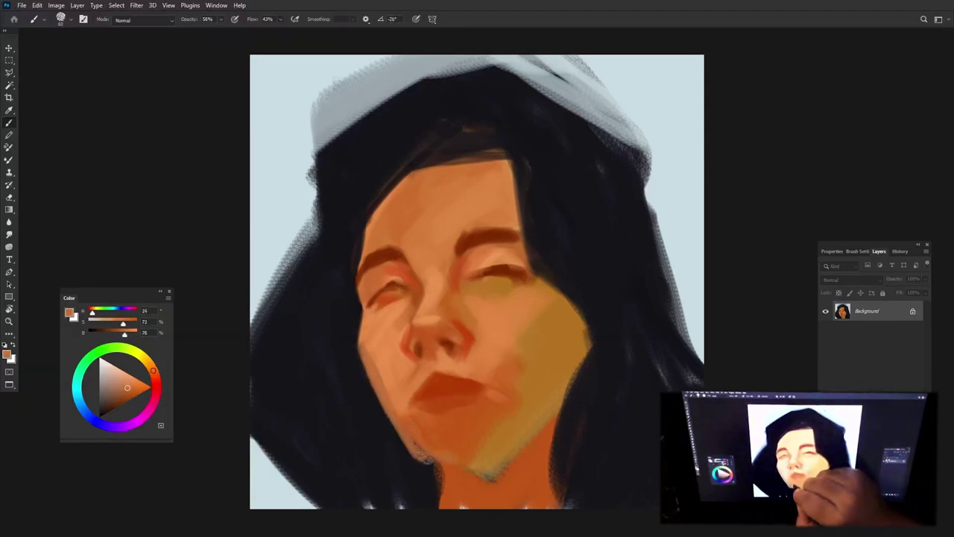
alt+click(405, 418)
alt+click(436, 436)
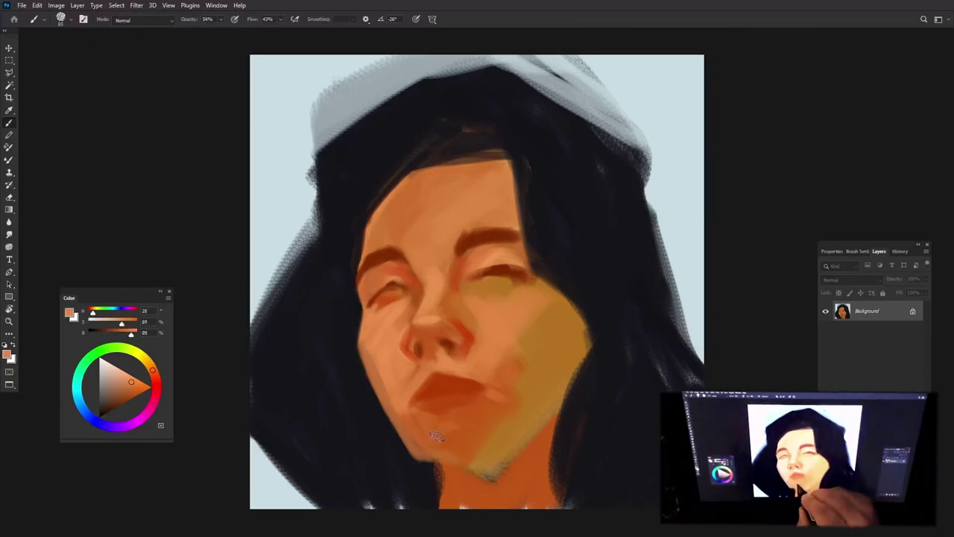
key(5)
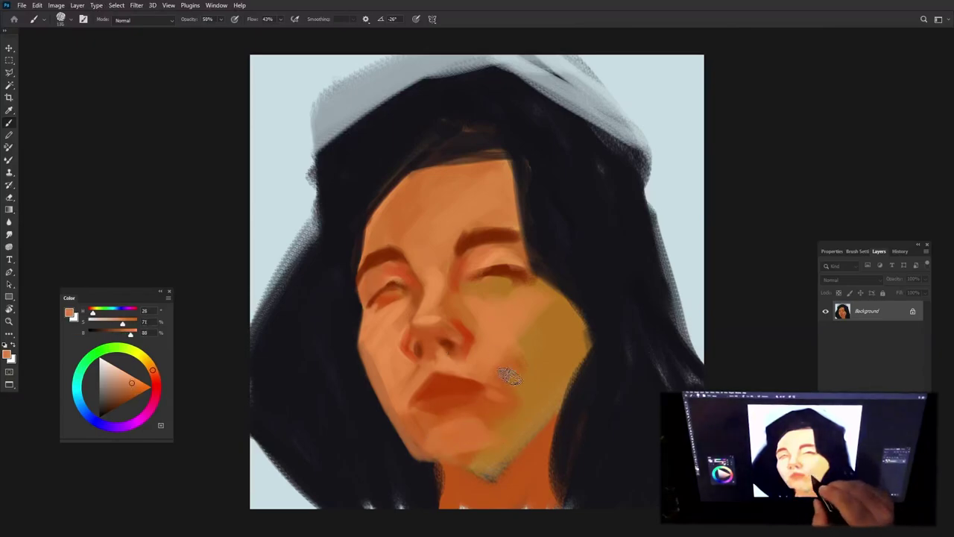
alt+click(511, 436)
Step: Rework the chin skin tones and paint dark hair along the right cheek edge
alt+click(459, 465)
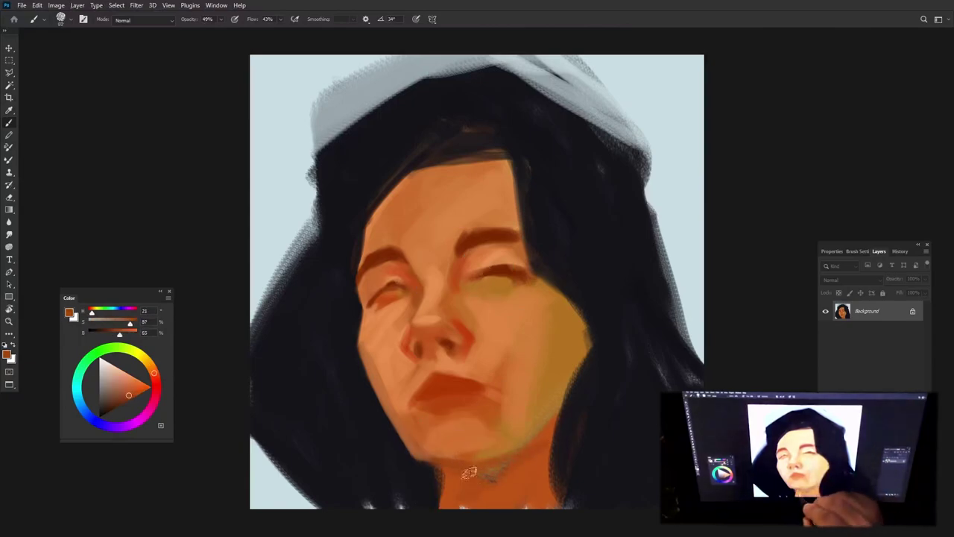
alt+click(511, 404)
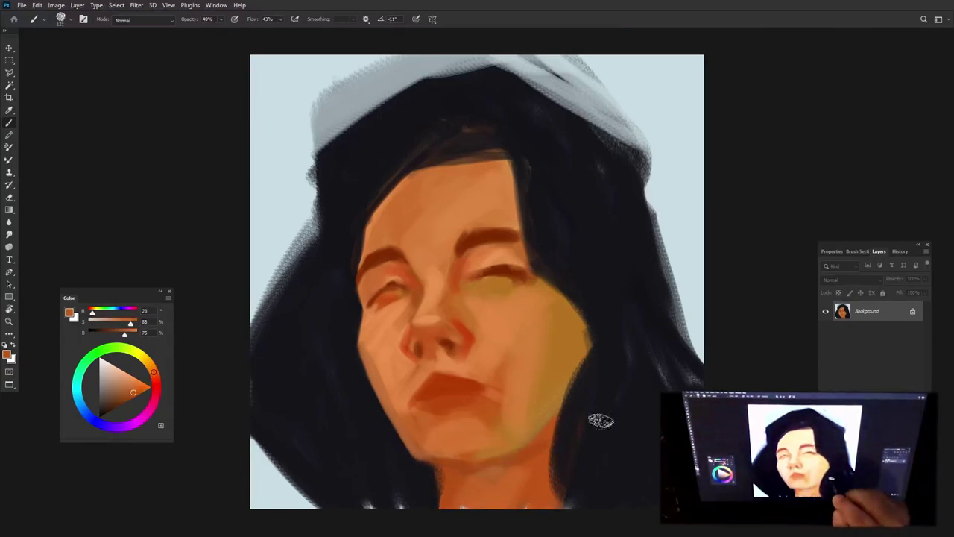
alt+click(488, 411)
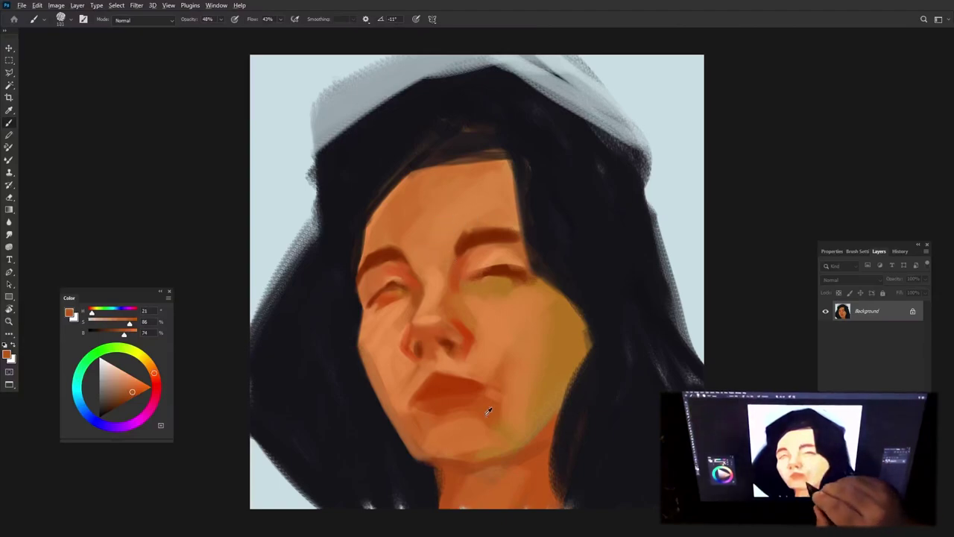
alt+click(486, 365)
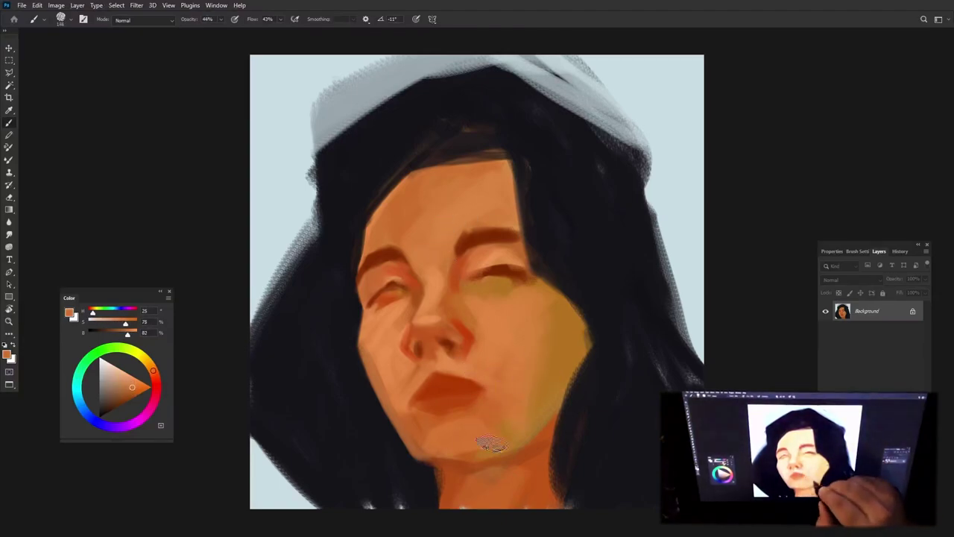
mouse_move(490, 444)
mouse_down()
mouse_move(447, 439)
mouse_move(507, 447)
mouse_up()
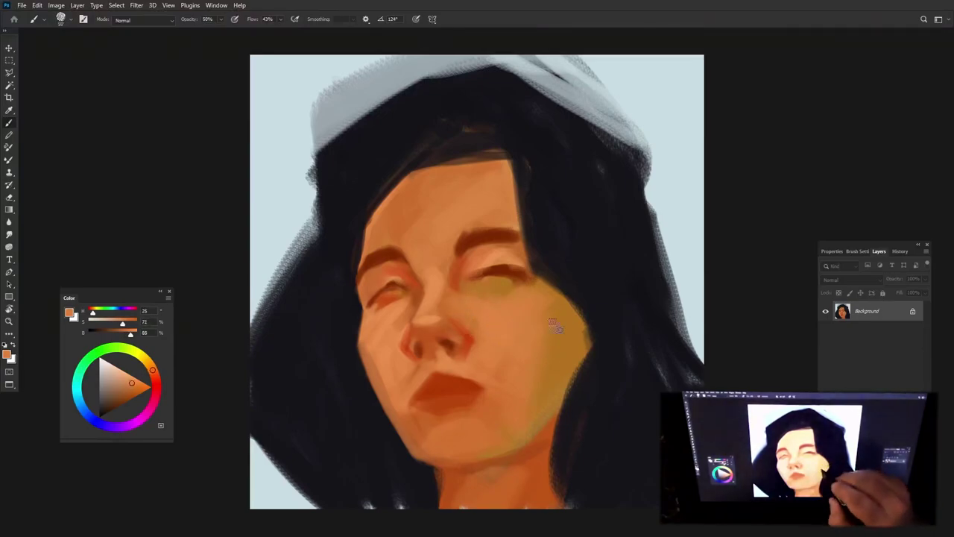
alt+click(572, 287)
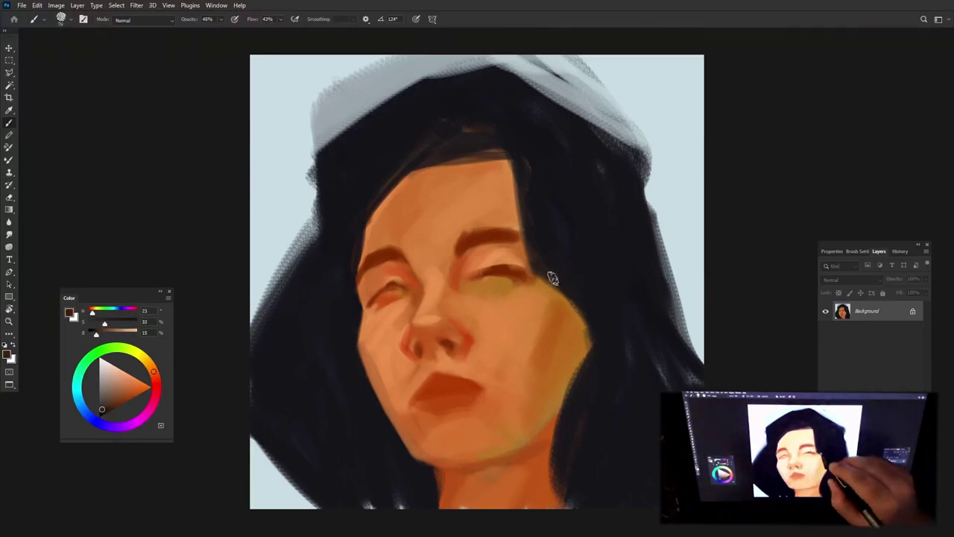
mouse_move(574, 301)
mouse_down()
mouse_move(581, 357)
mouse_move(570, 380)
mouse_up()
alt+click(481, 431)
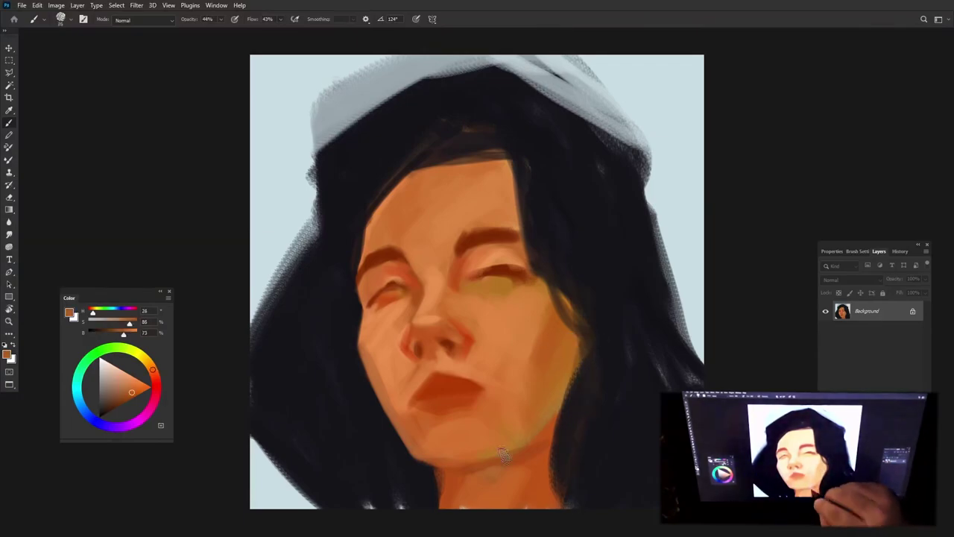
Step: Paint a dark red-brown parting line between the lips
alt+click(440, 395)
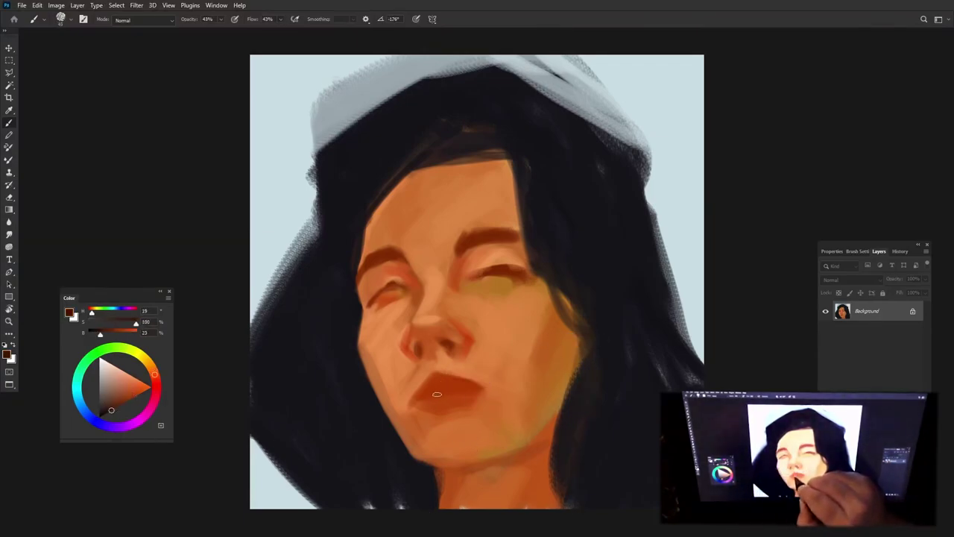
drag(432, 394, 447, 392)
alt+click(438, 388)
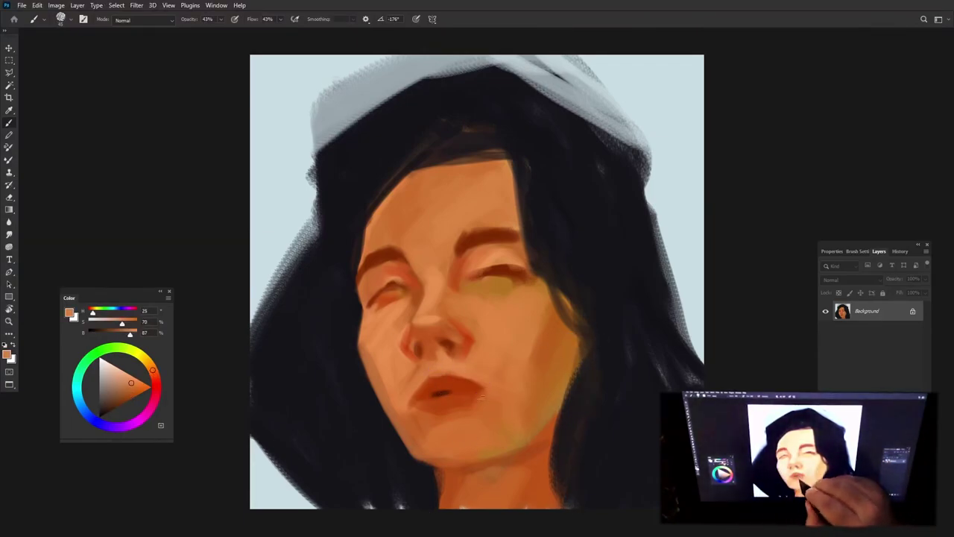
alt+click(479, 388)
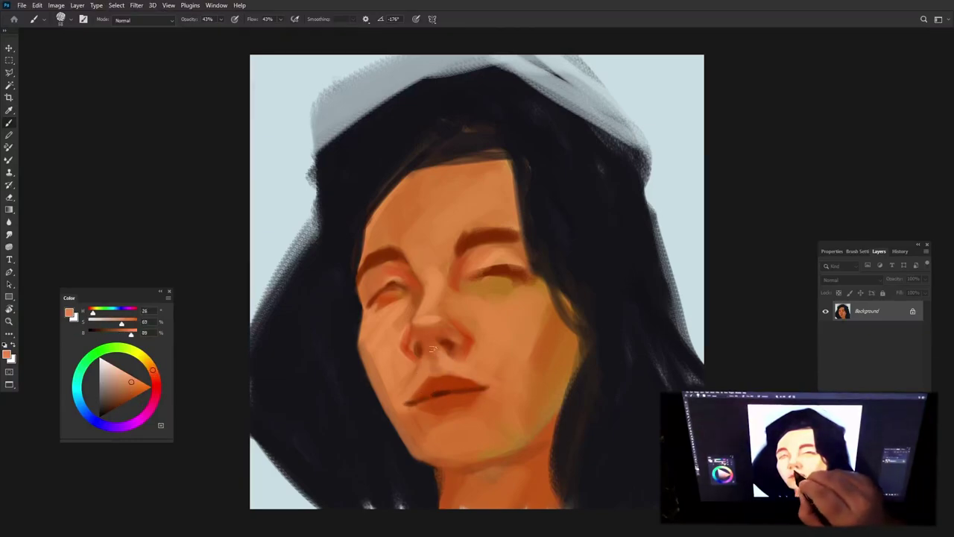
Step: Paint a brighter red-orange highlight on the lower lip
alt+click(479, 372)
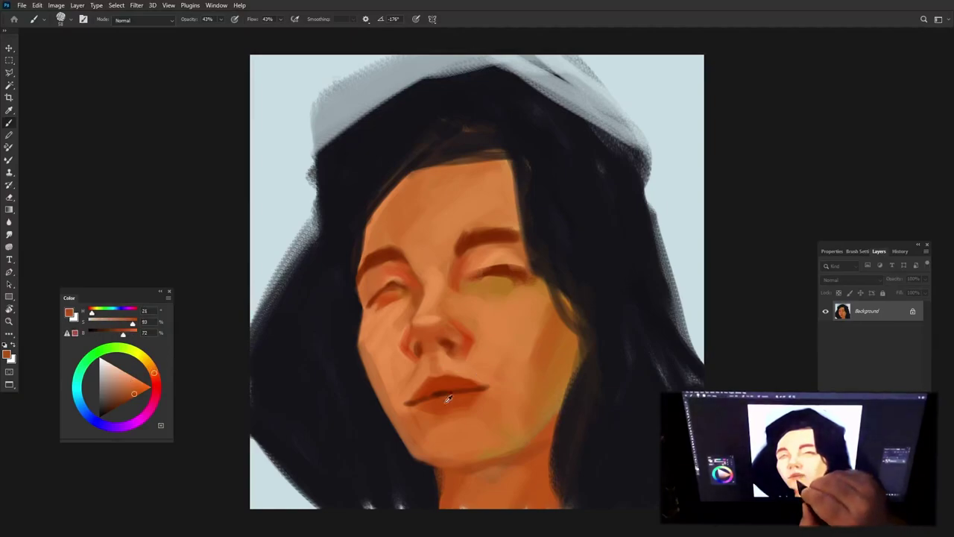
click(140, 384)
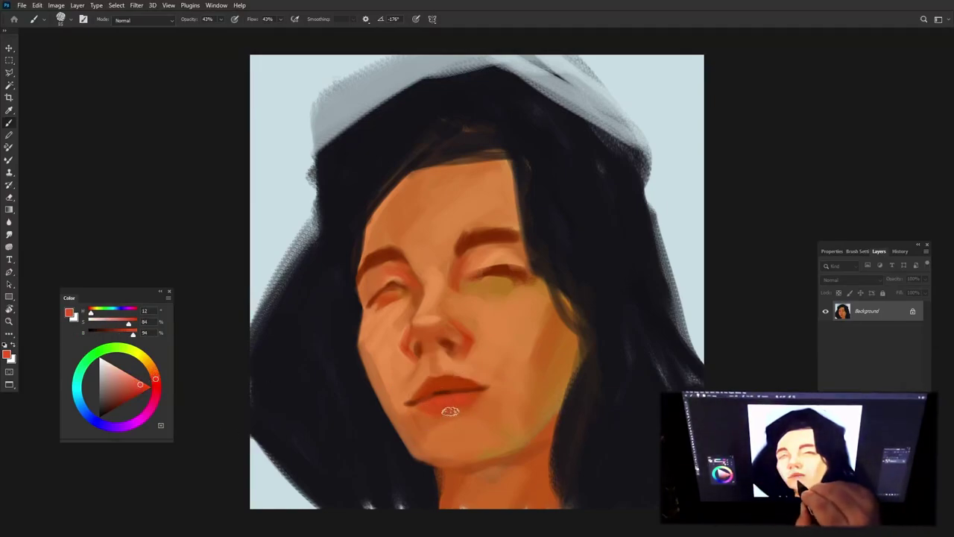
mouse_move(469, 394)
mouse_down()
mouse_move(446, 402)
mouse_move(455, 390)
mouse_up()
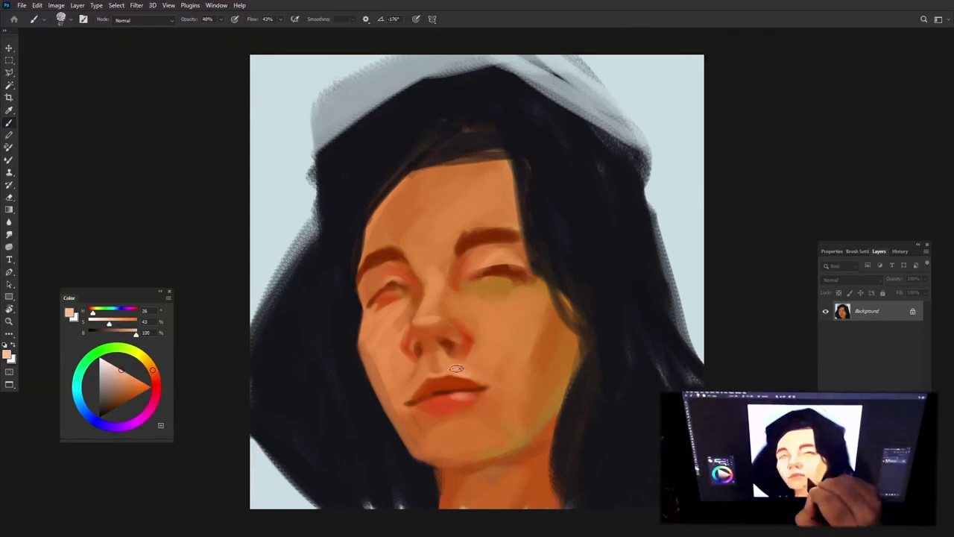
Step: Lighten the left and right eyelids with light peach strokes
alt+click(496, 278)
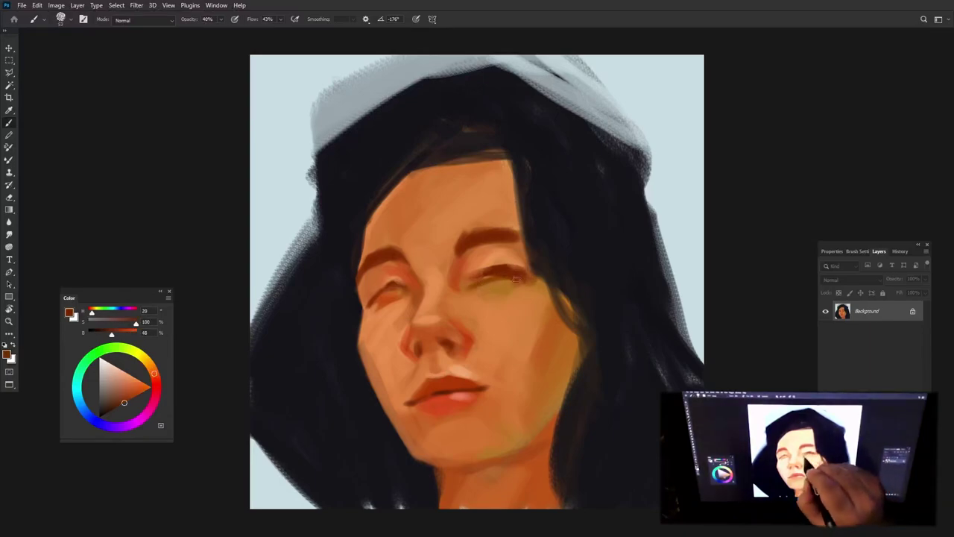
alt+click(425, 268)
mouse_move(369, 292)
mouse_down()
mouse_move(384, 289)
mouse_move(374, 295)
mouse_up()
drag(483, 272, 514, 266)
key(0)
alt+click(504, 254)
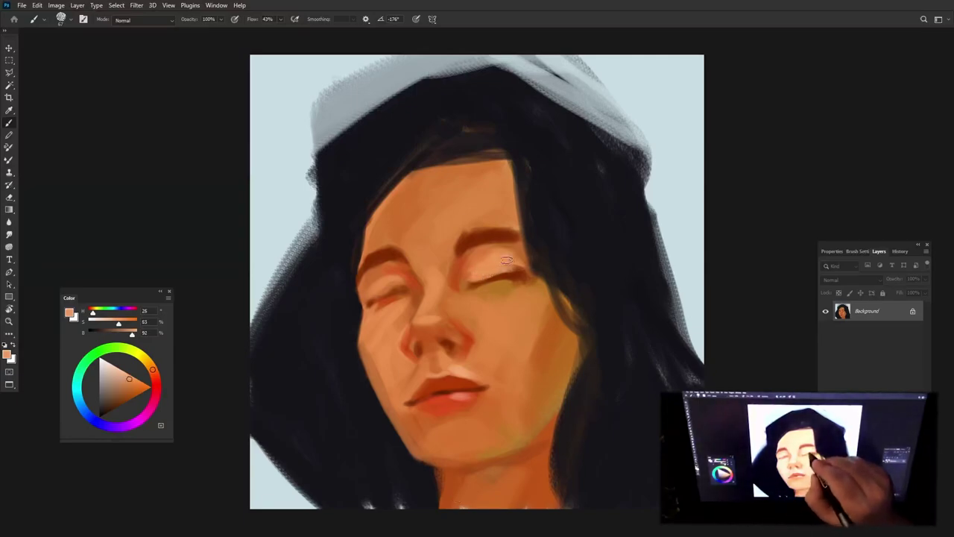
Step: Highlight the right eye's inner corner and brighten its eyelid with paler peach
alt+click(507, 257)
drag(280, 19, 270, 33)
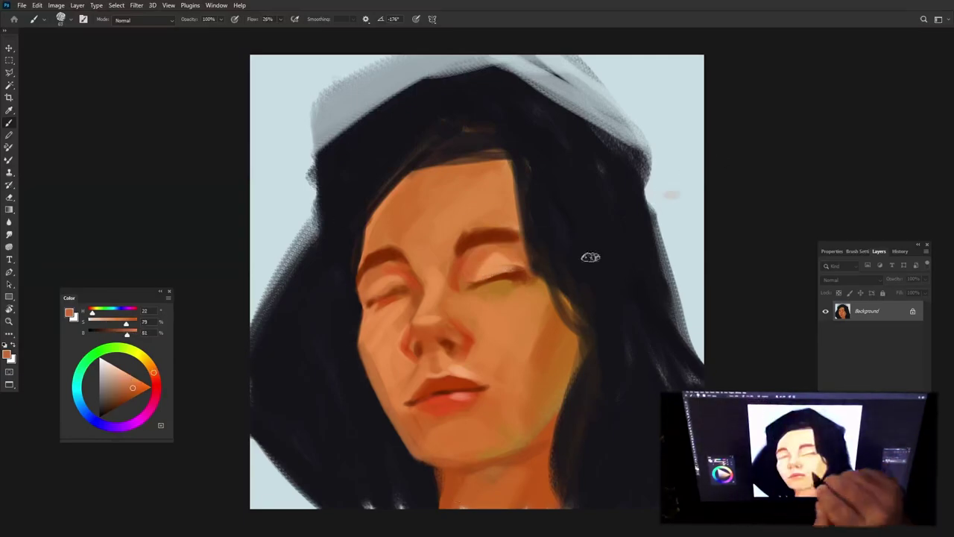
alt+click(507, 273)
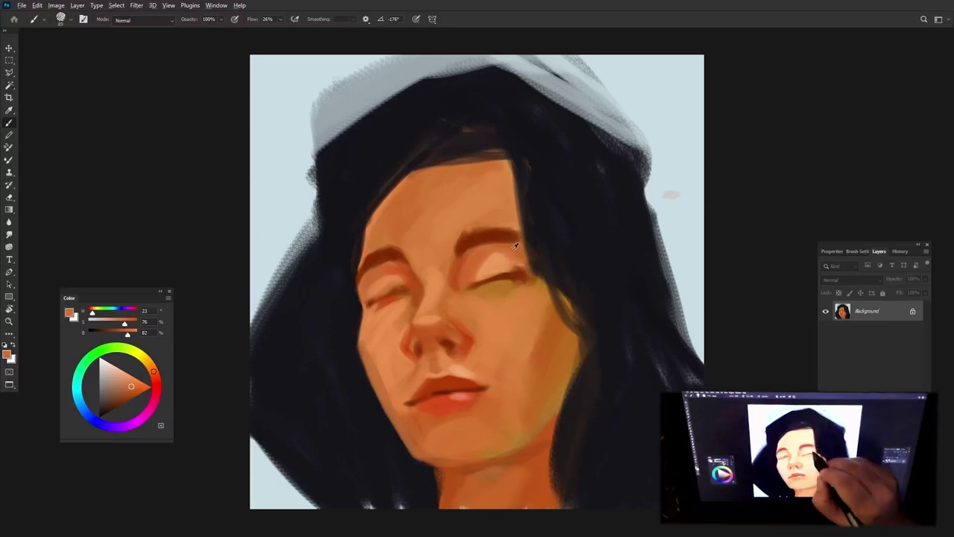
key(9)
key(8)
alt+click(481, 276)
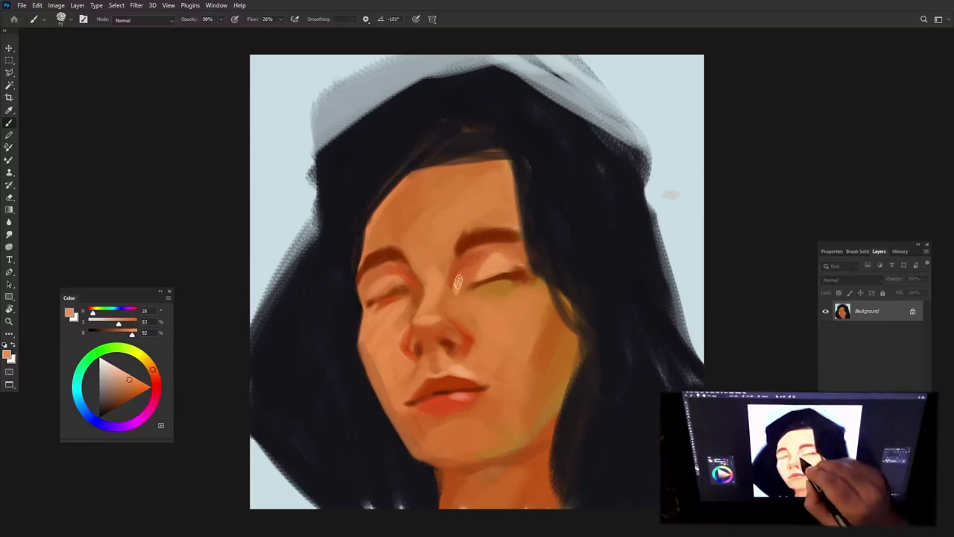
drag(458, 277, 456, 290)
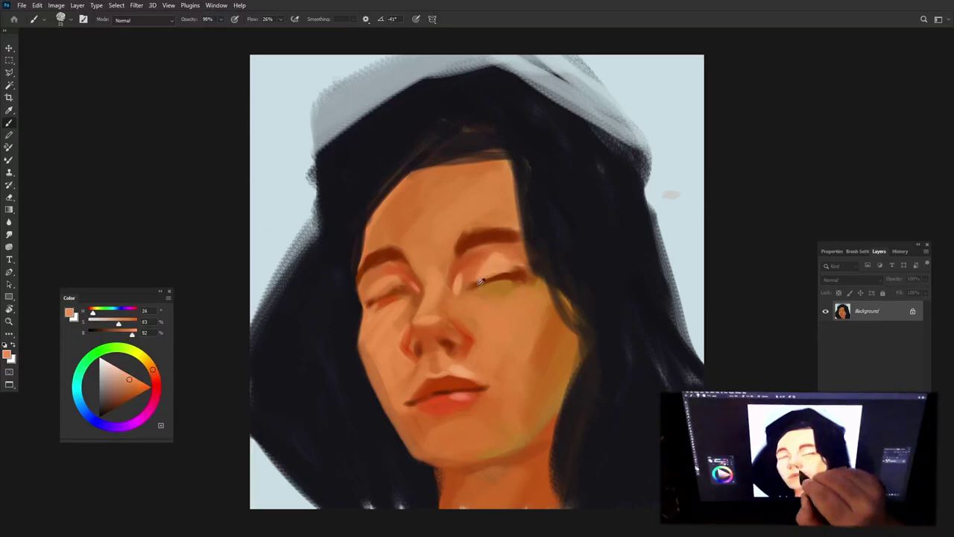
alt+click(481, 282)
alt+click(476, 267)
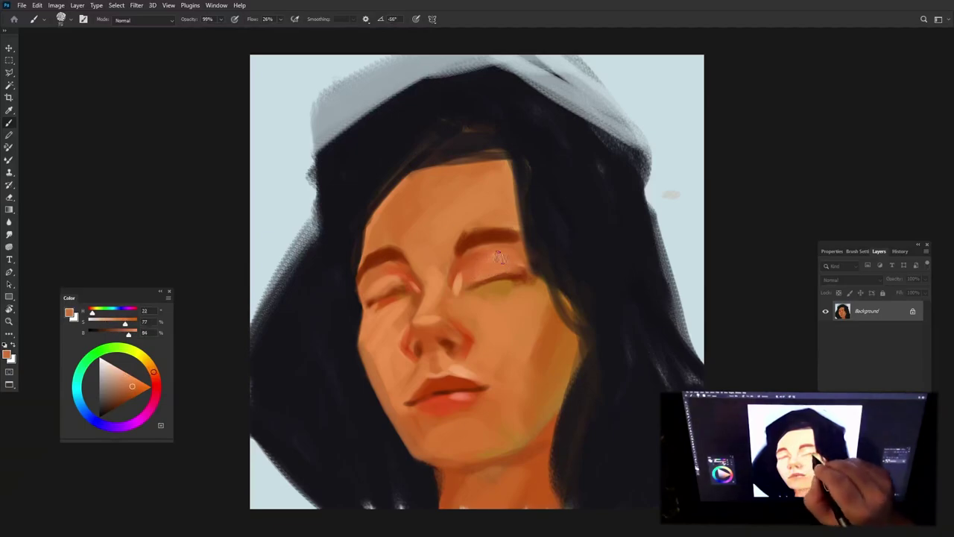
mouse_move(468, 268)
mouse_down()
mouse_move(518, 272)
mouse_move(503, 276)
mouse_up()
alt+click(476, 270)
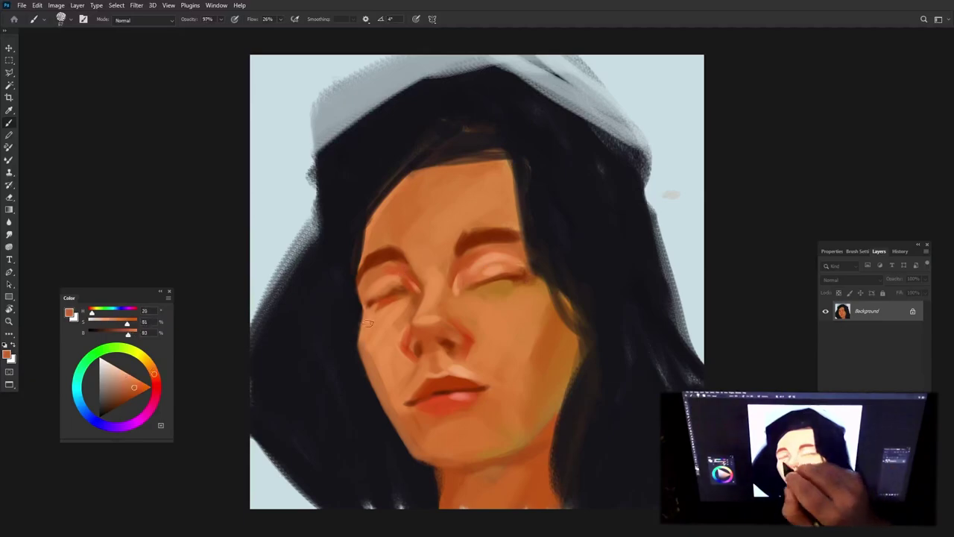
Step: Draw dark red-brown lash lines along both eyes, strengthening the right one
alt+click(372, 292)
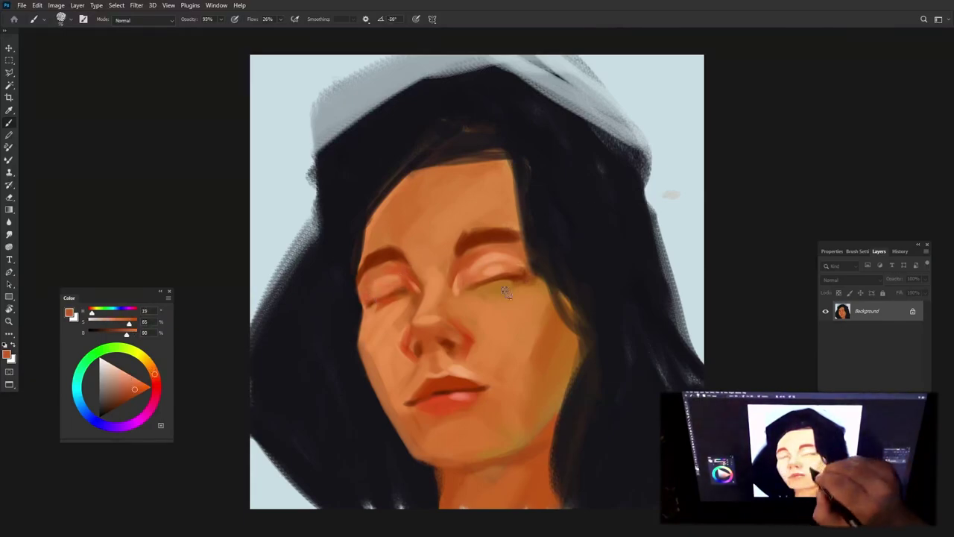
alt+click(385, 281)
alt+click(388, 286)
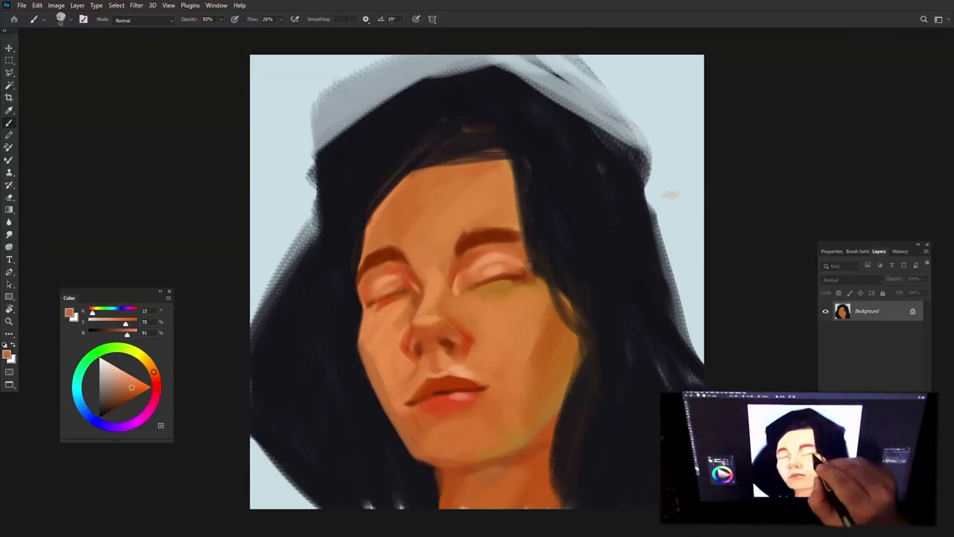
drag(371, 300, 402, 294)
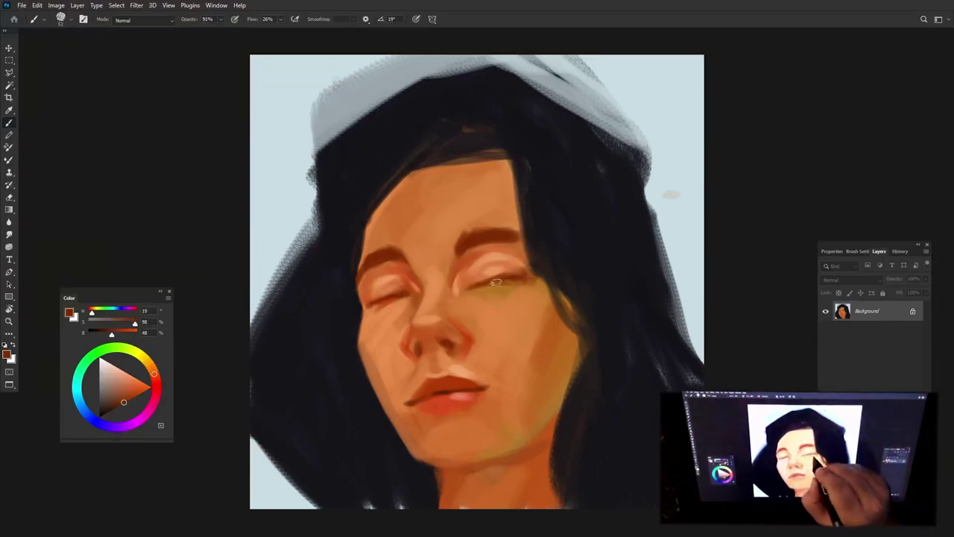
drag(498, 291, 521, 284)
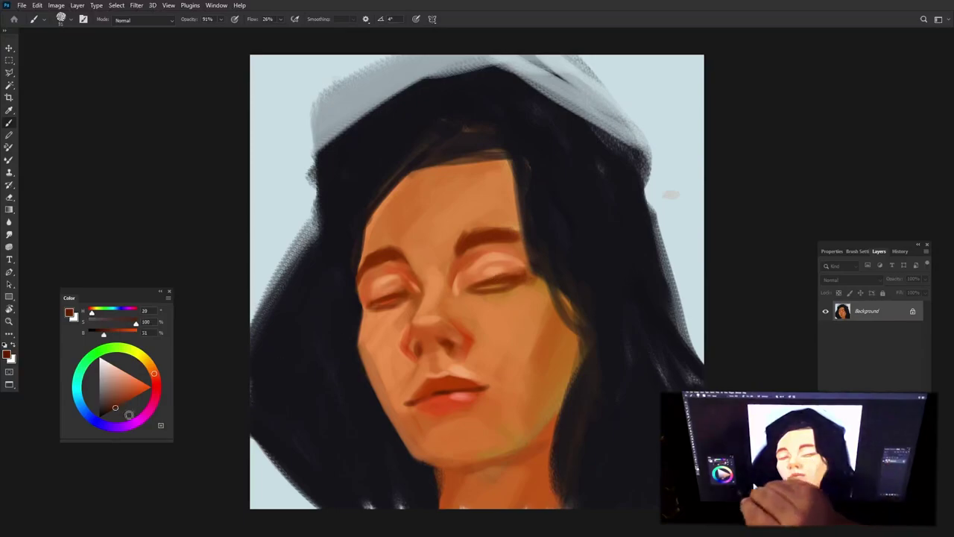
alt+click(480, 283)
drag(504, 280, 479, 286)
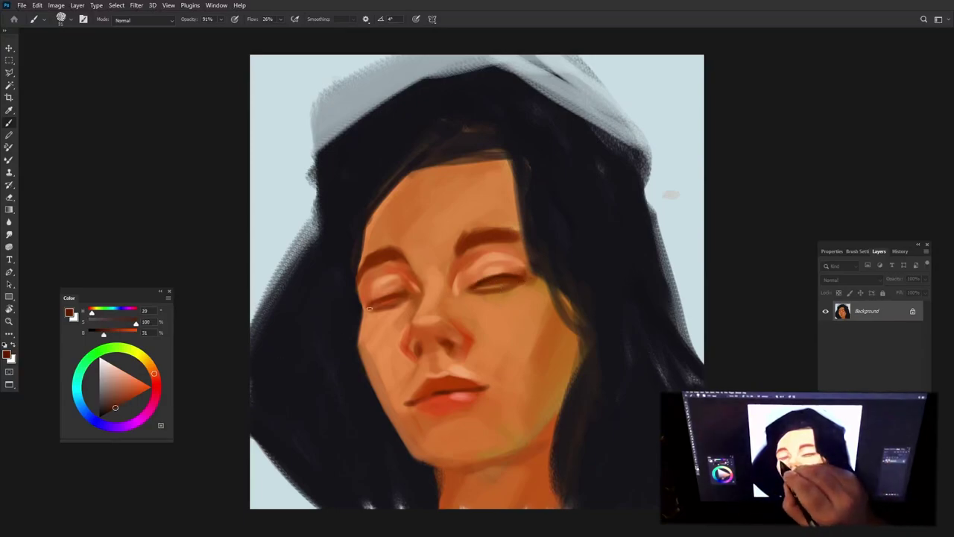
alt+click(493, 283)
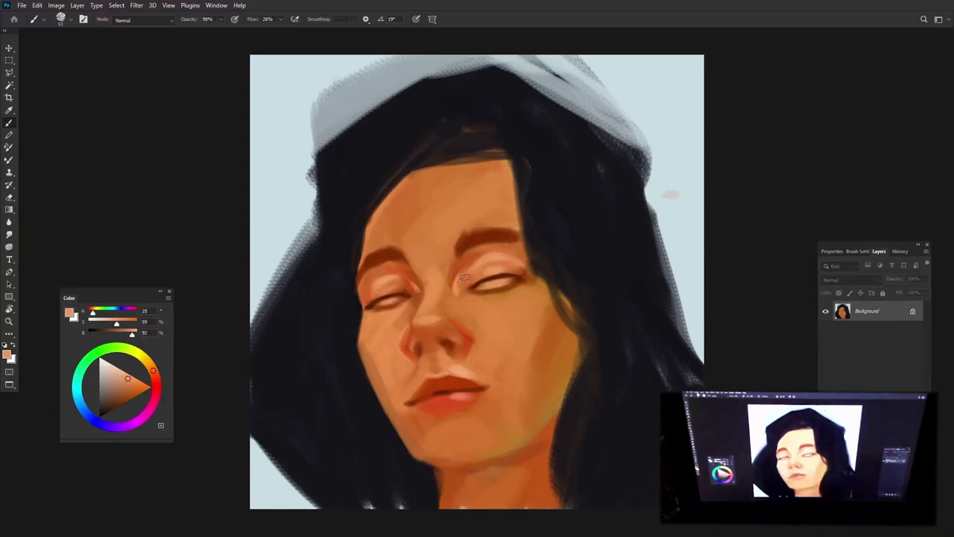
Step: Paint a near-black iris under the left upper eyelid using colour sampled from the hair
alt+click(533, 253)
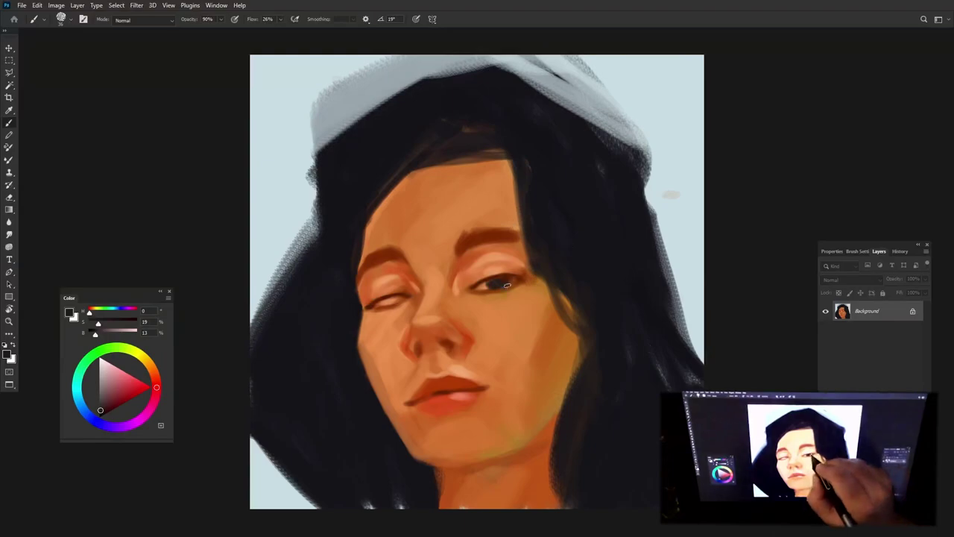
mouse_move(377, 301)
mouse_down()
mouse_move(392, 301)
mouse_move(384, 305)
mouse_up()
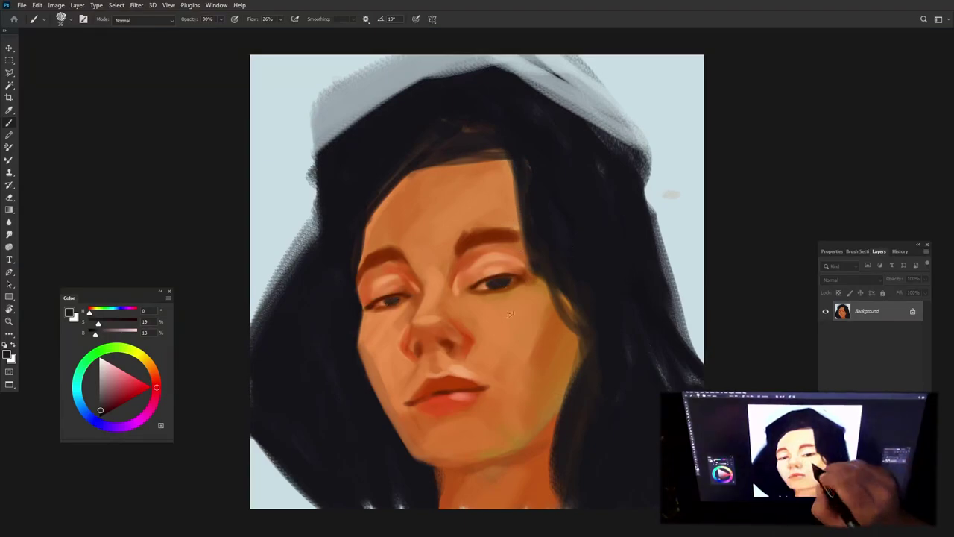
alt+click(522, 276)
alt+click(496, 285)
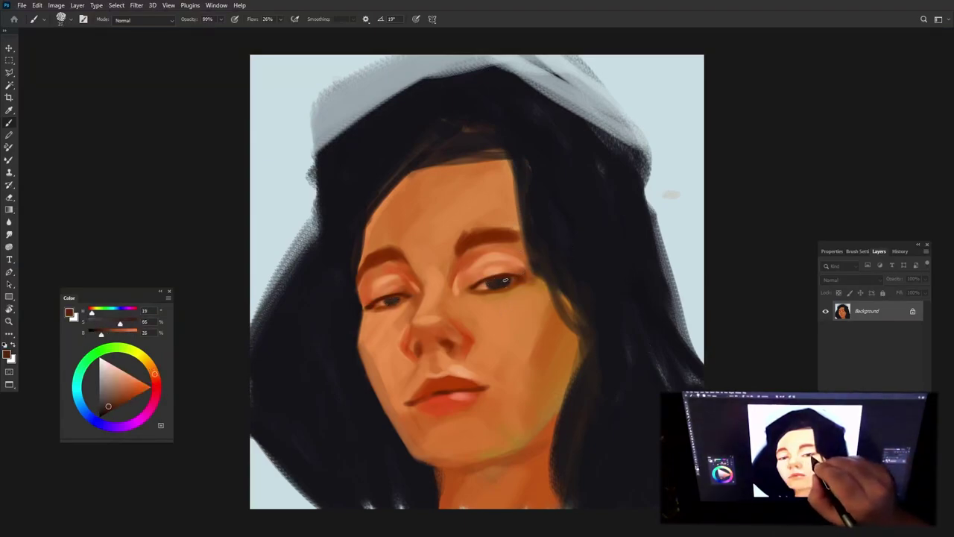
Step: Shade the nostrils dark brown and dab a pale peach highlight on the nose tip
alt+click(441, 392)
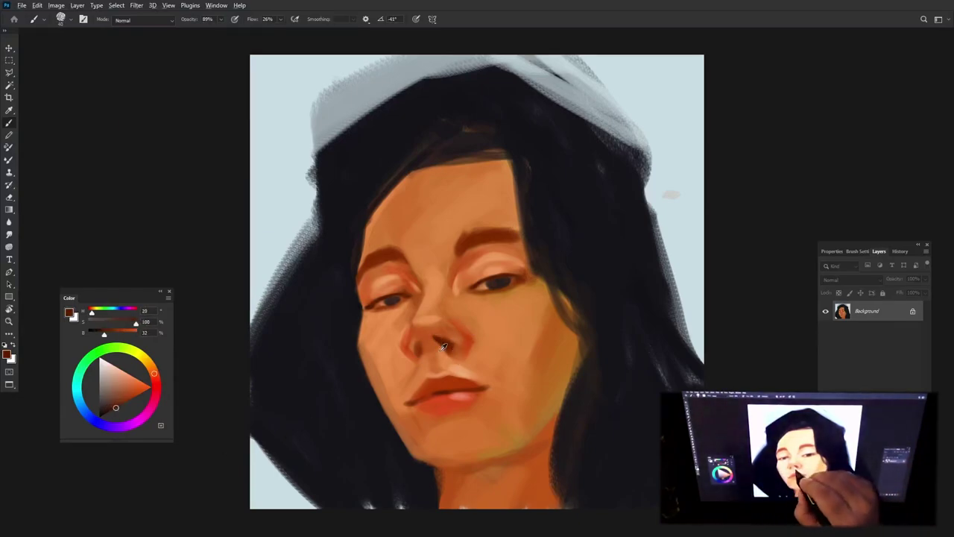
mouse_move(442, 345)
mouse_down()
mouse_move(446, 336)
mouse_move(430, 343)
mouse_move(463, 353)
mouse_move(418, 358)
mouse_move(433, 321)
mouse_up()
alt+click(431, 332)
alt+click(452, 332)
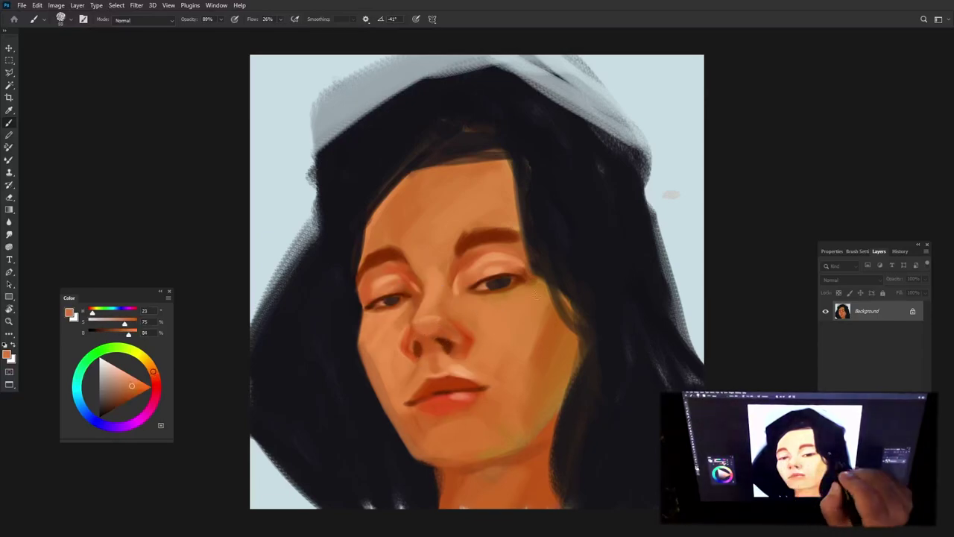
alt+click(447, 377)
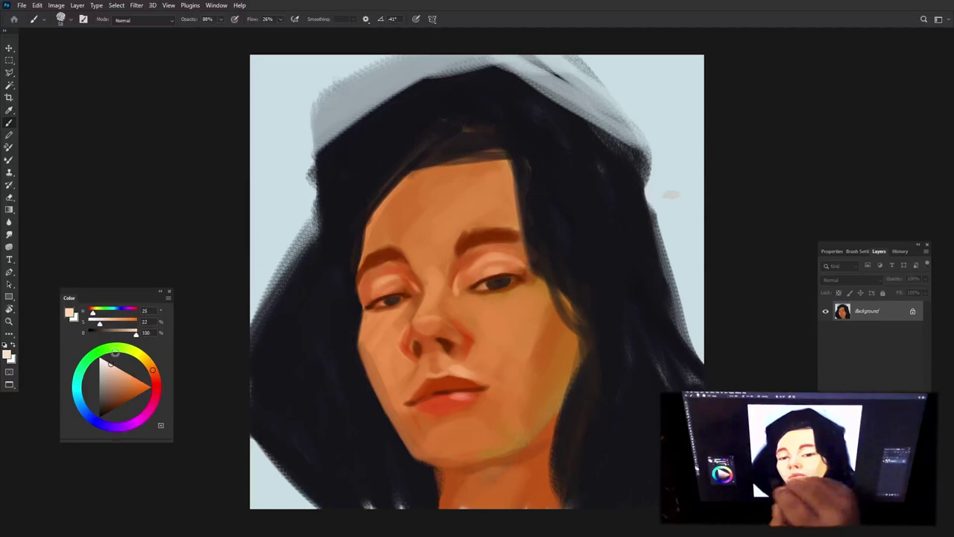
click(430, 319)
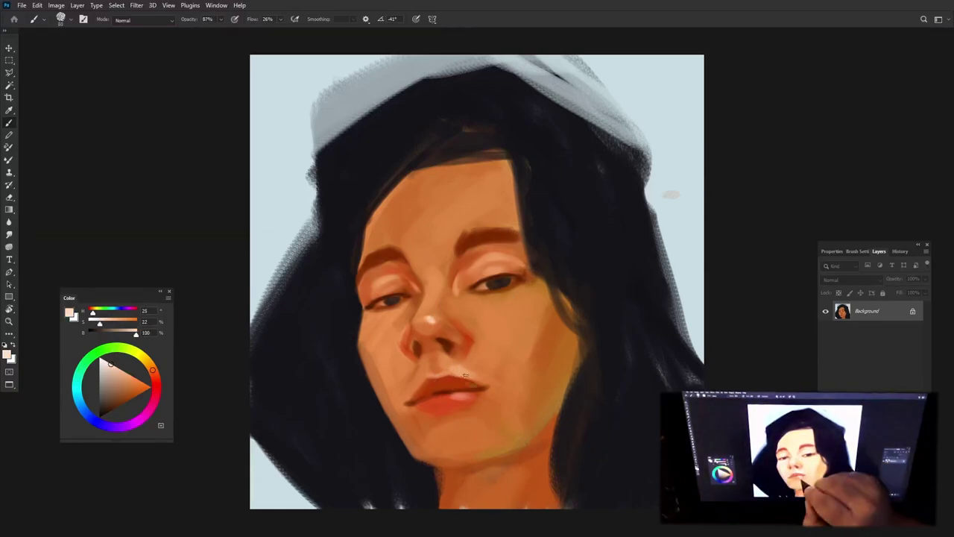
Step: Sample saturated lip reds and repaint the lower lip slightly lighter
alt+click(456, 383)
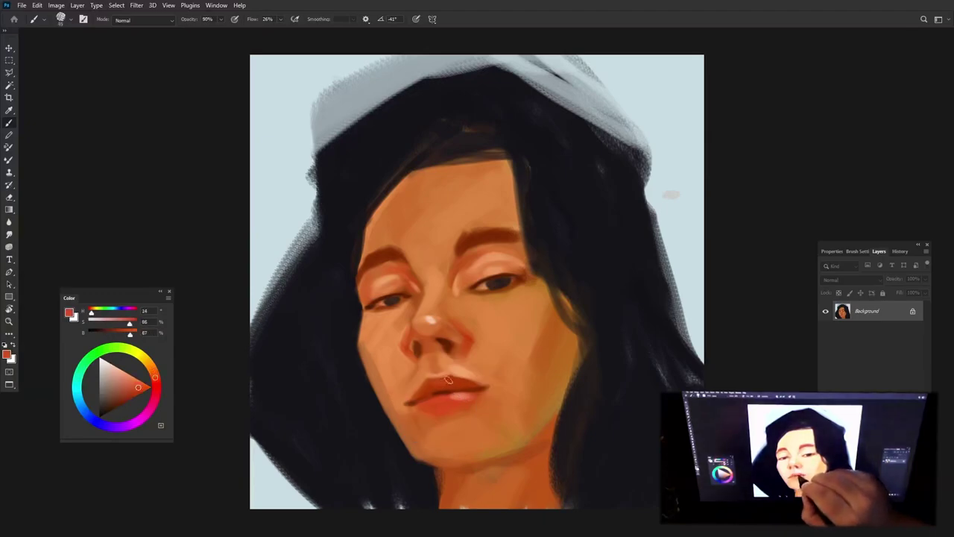
alt+click(446, 380)
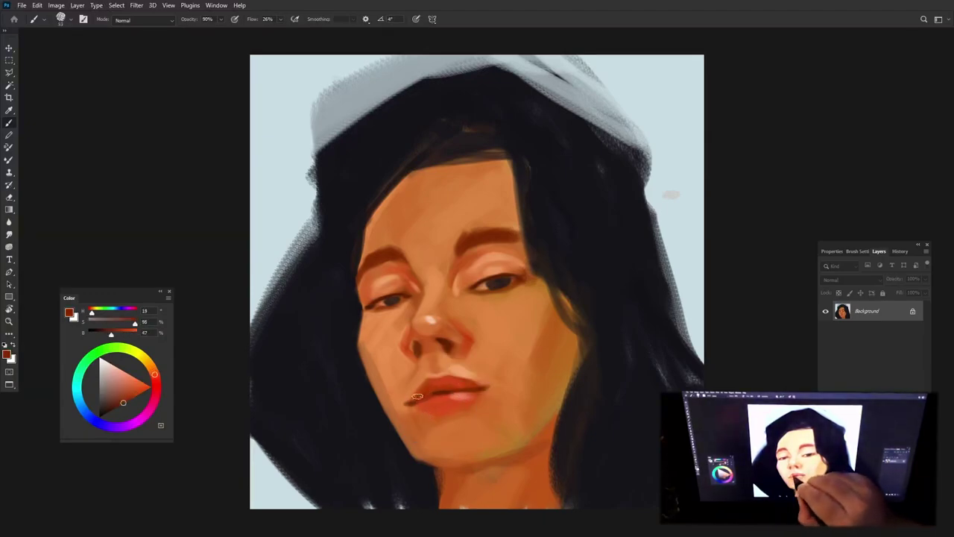
alt+click(438, 384)
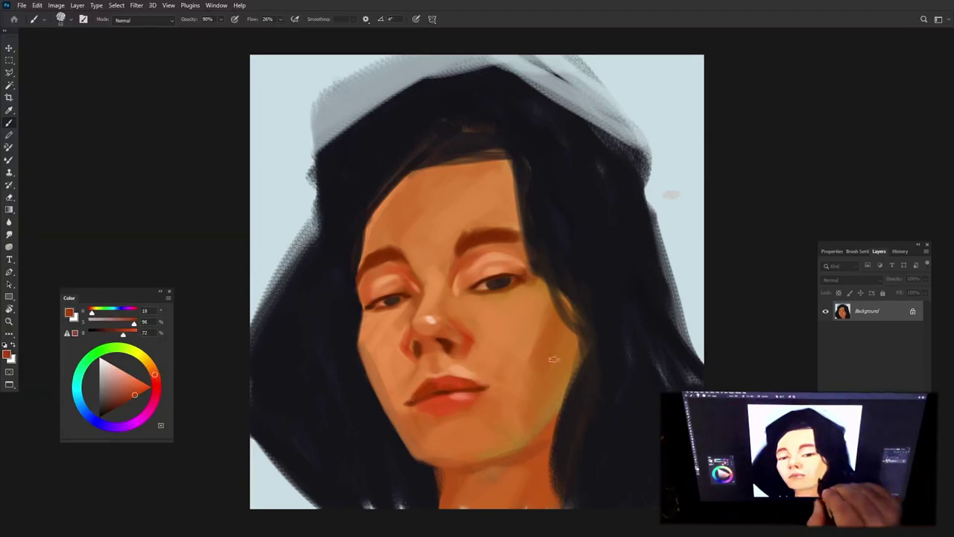
alt+click(453, 392)
drag(423, 399, 463, 393)
Step: Sample lighter orange skin tones and enlarge the brush to soften the right cheek below the eye
alt+click(459, 394)
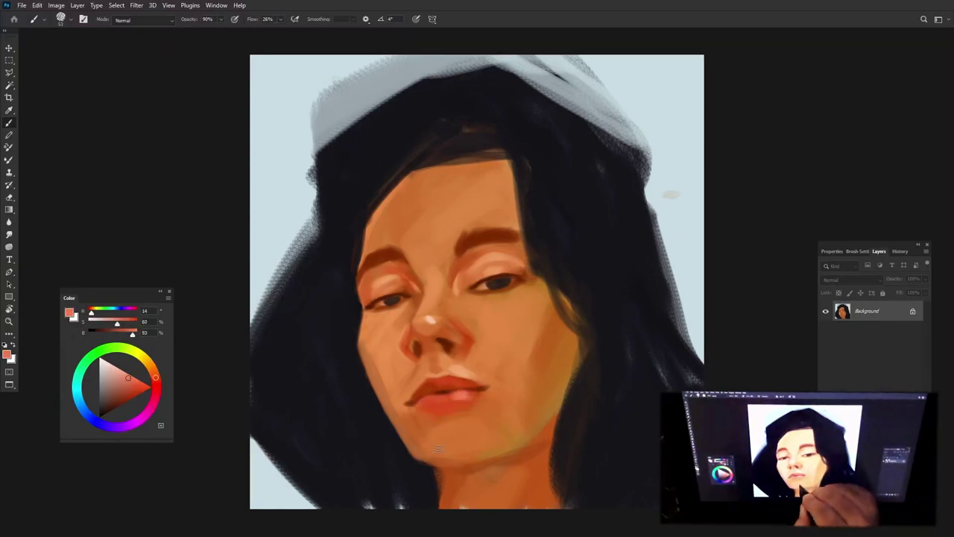
alt+click(459, 390)
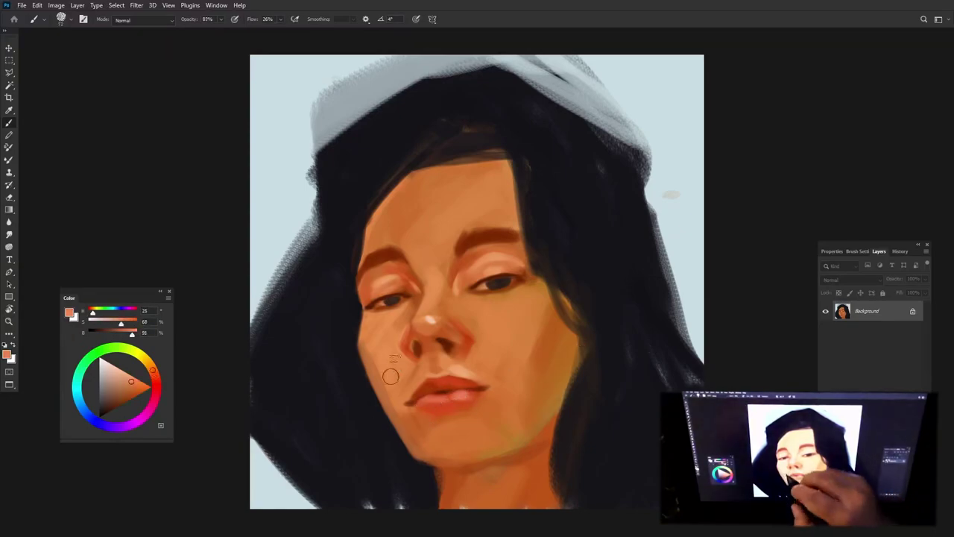
alt+click(462, 333)
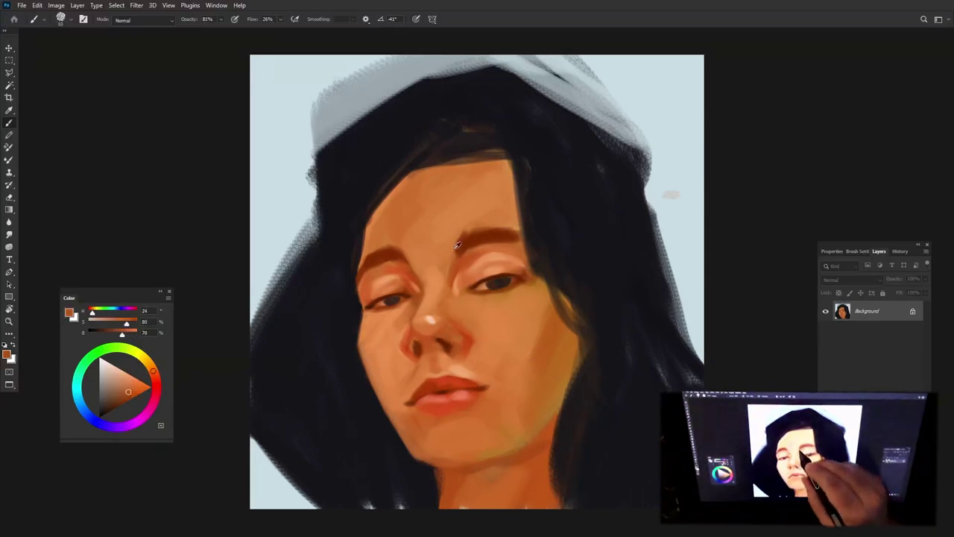
alt+click(462, 342)
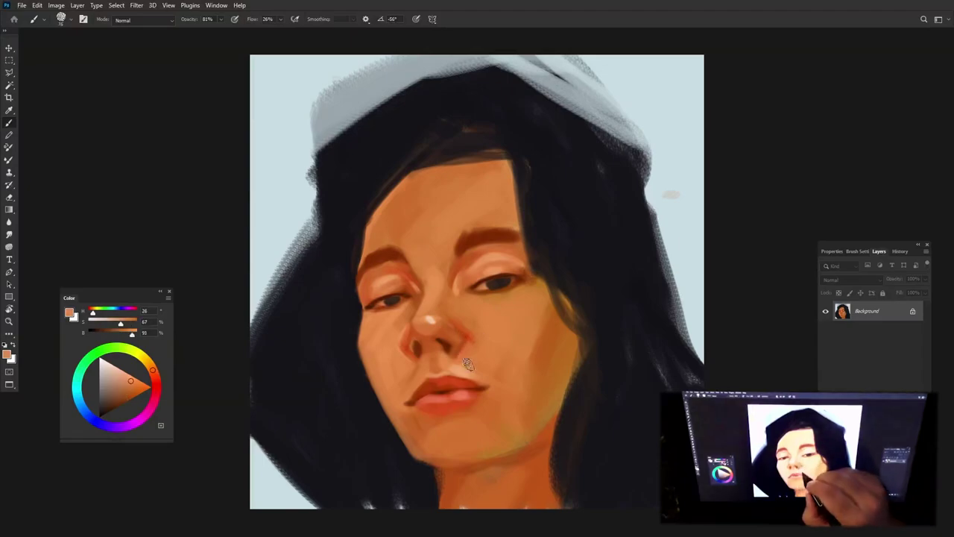
alt+click(468, 363)
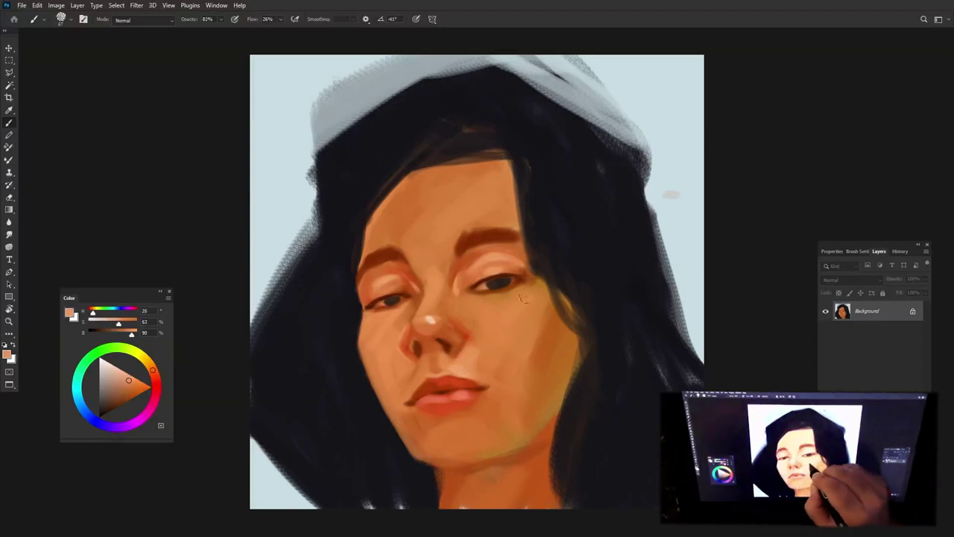
key(bracketright)
key(bracketright)
key(bracketright)
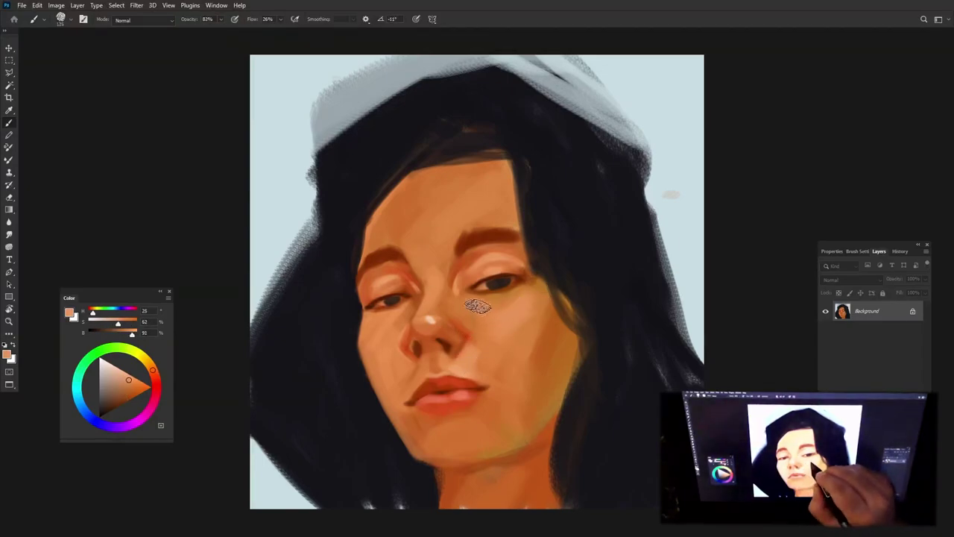
drag(522, 282, 522, 278)
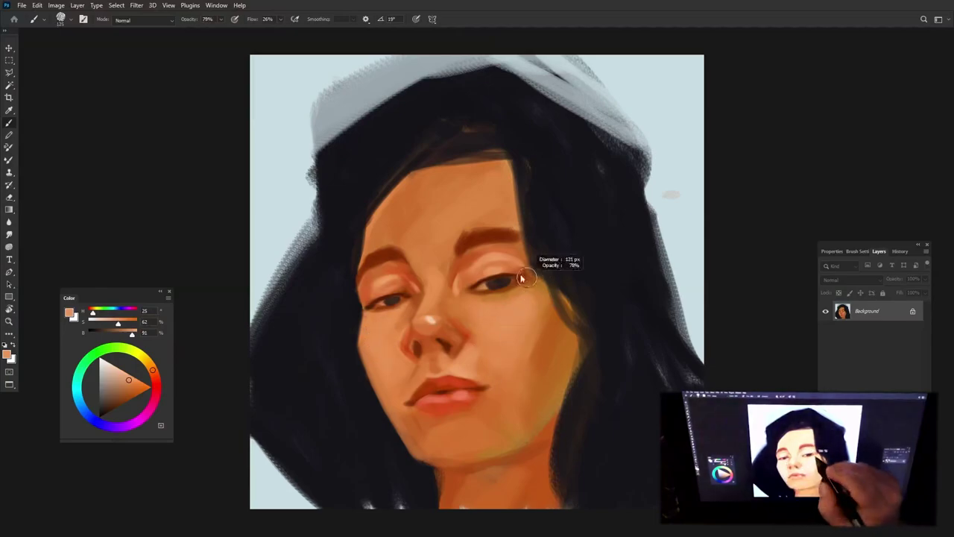
alt+click(529, 278)
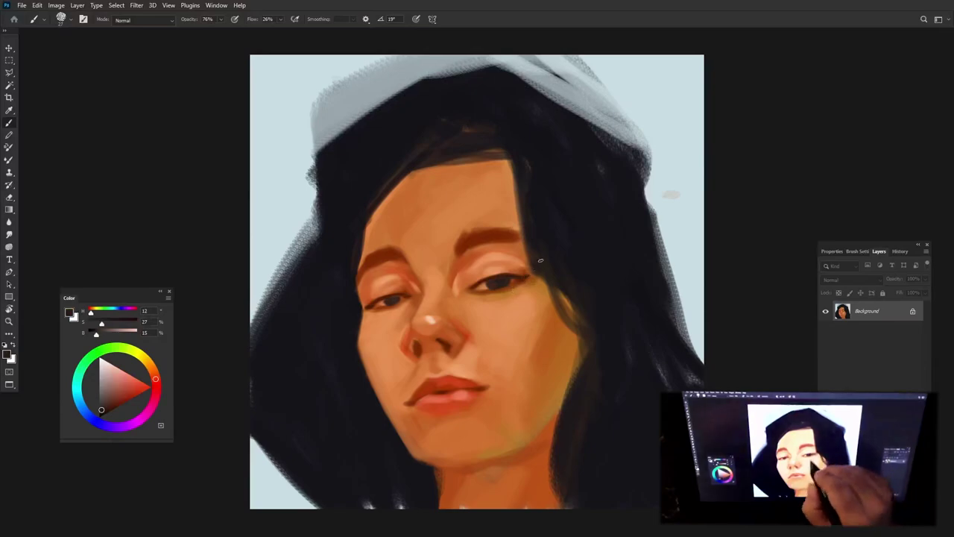
Step: Sample orange skin tones from chin and cheek and blend soft strokes over the lower face
alt+click(452, 455)
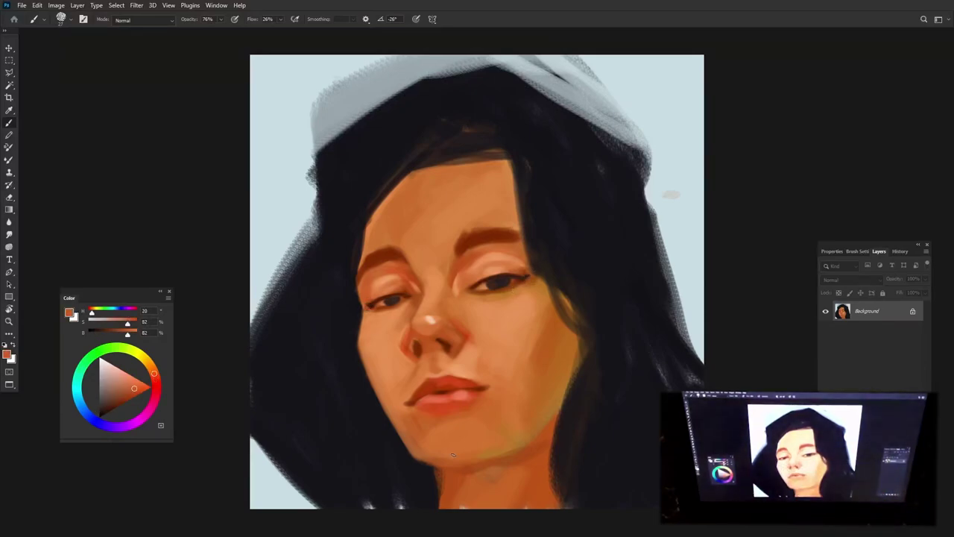
alt+click(408, 376)
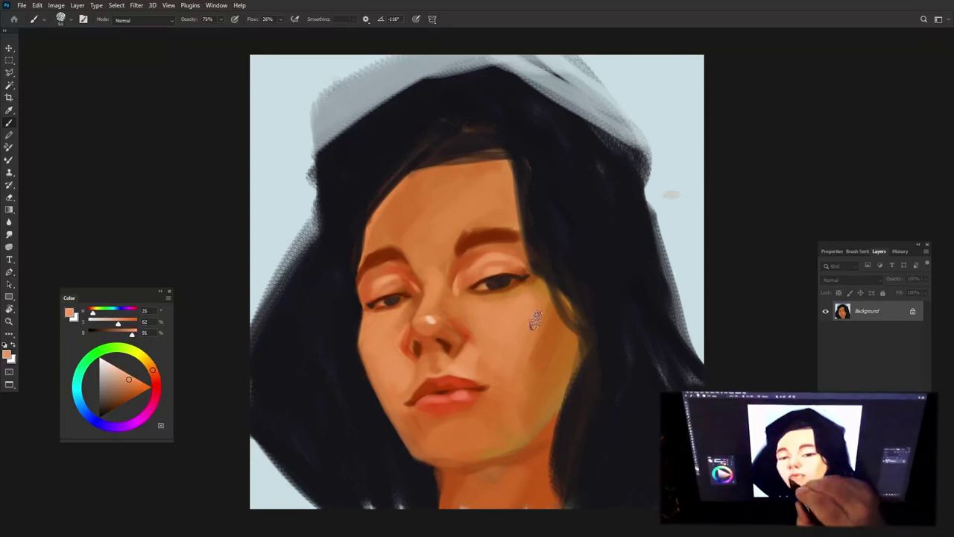
drag(509, 384, 514, 384)
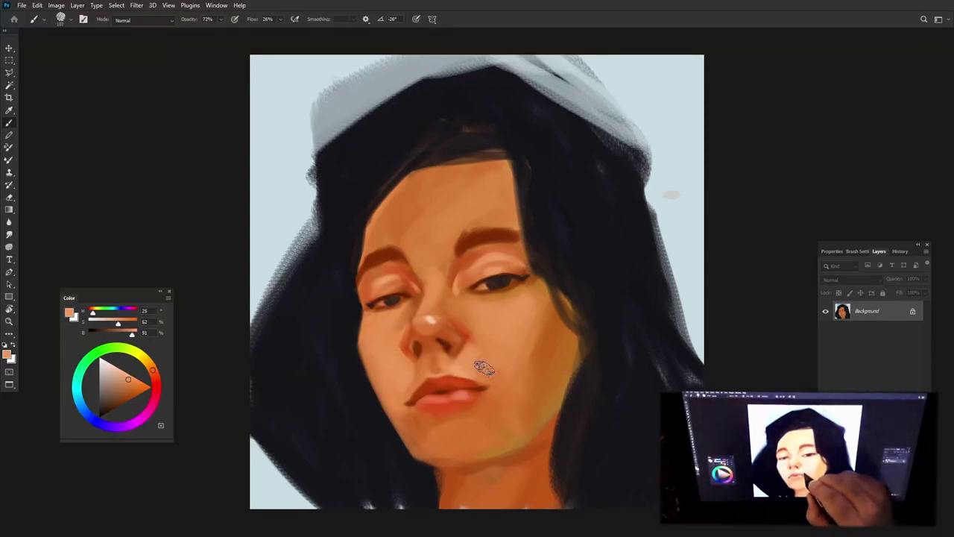
alt+click(481, 409)
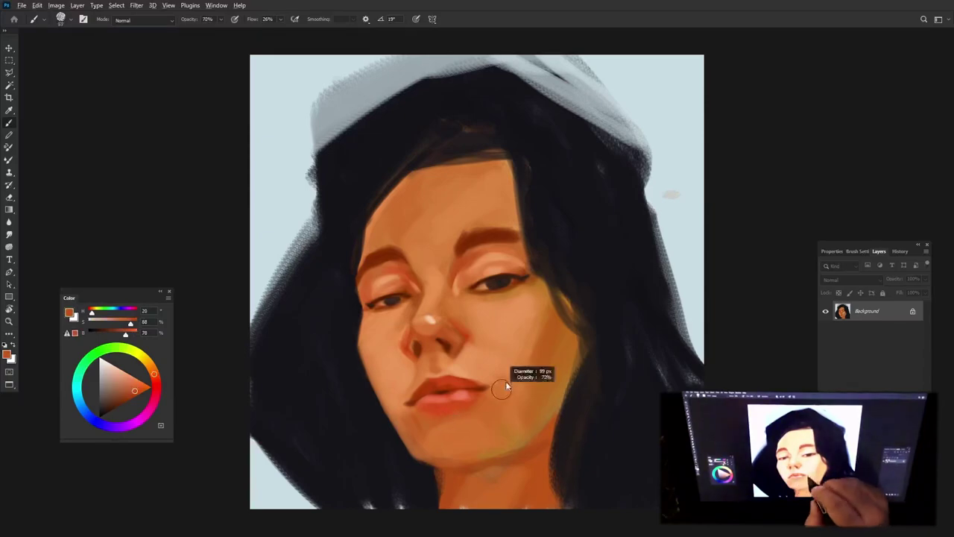
alt+click(485, 402)
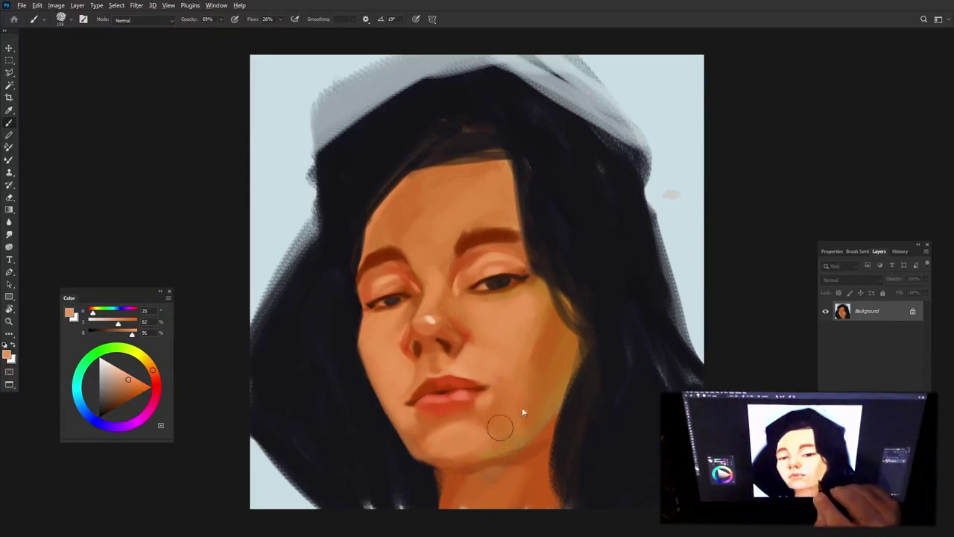
alt+click(504, 423)
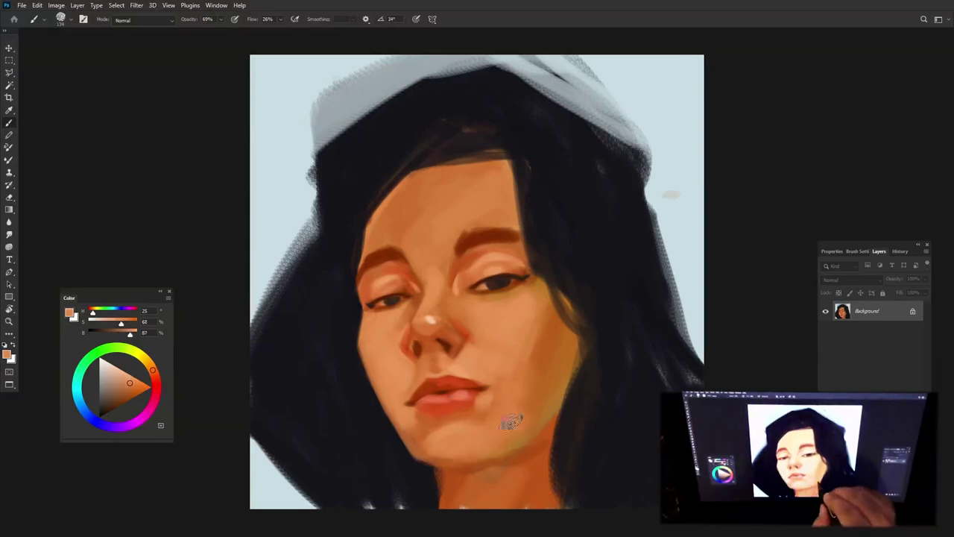
alt+click(479, 437)
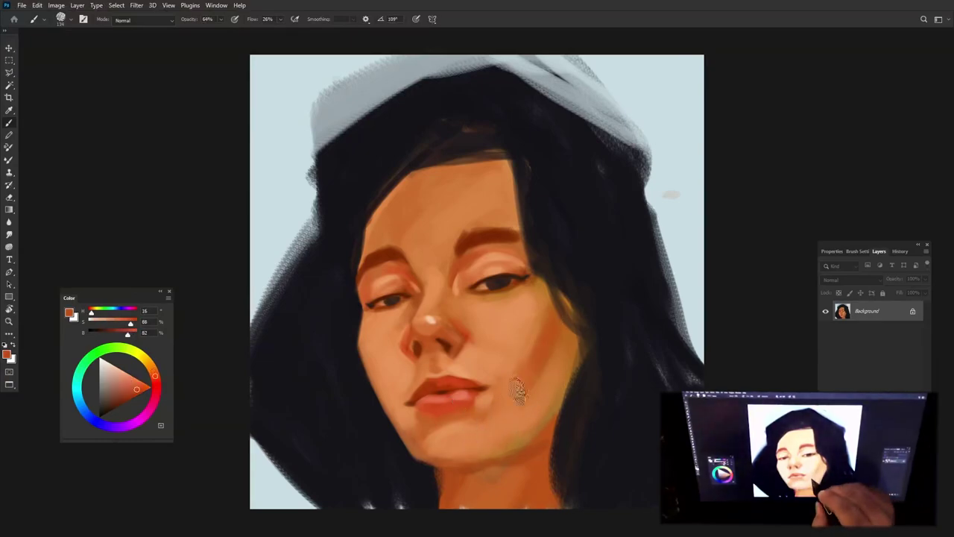
alt+click(524, 345)
alt+click(536, 282)
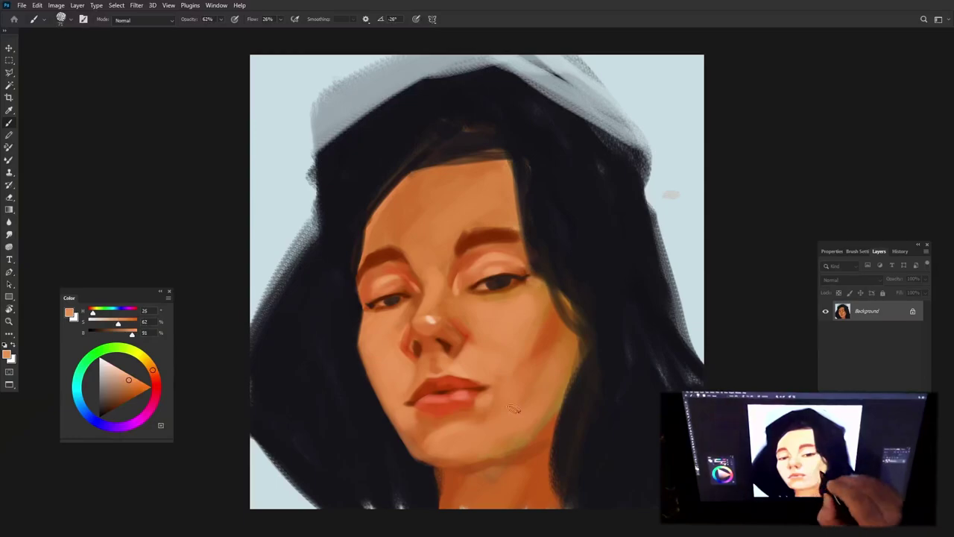
alt+click(535, 282)
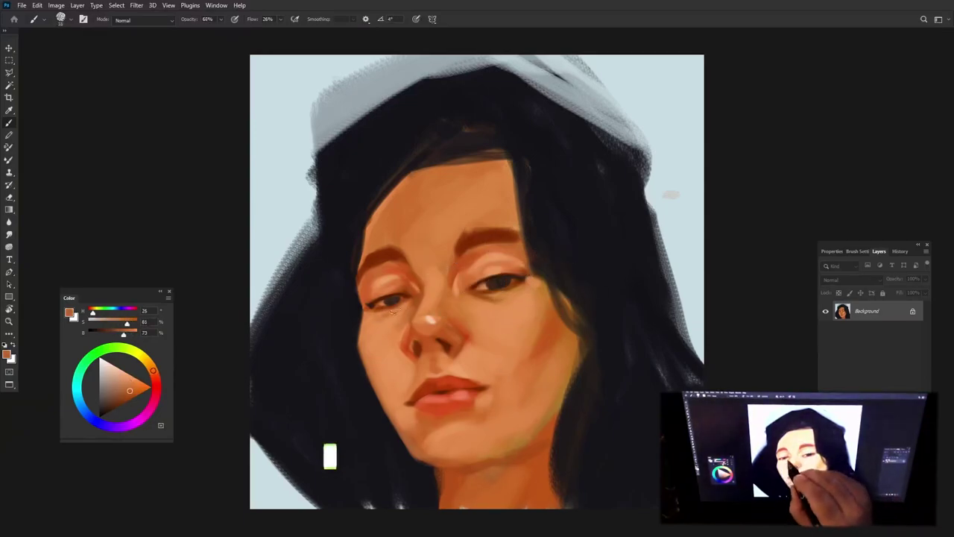
Step: Sample light and medium peach eyelid tones, then set 100% opacity with near-black
alt+click(538, 336)
alt+click(451, 402)
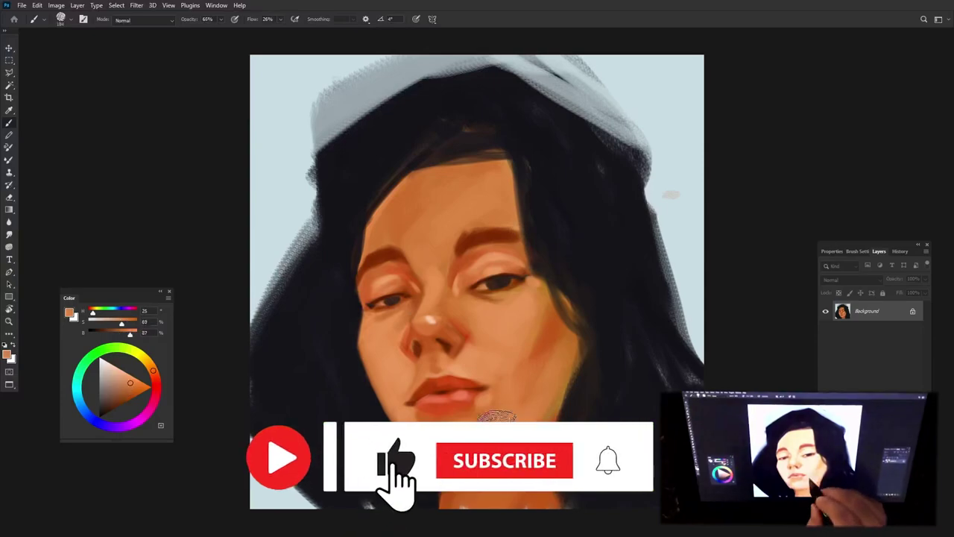
alt+click(492, 259)
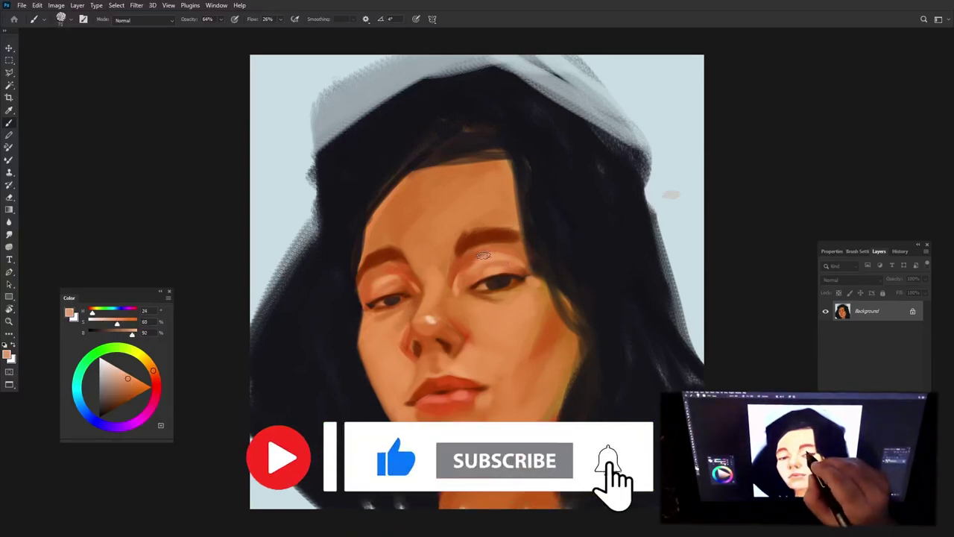
alt+click(526, 264)
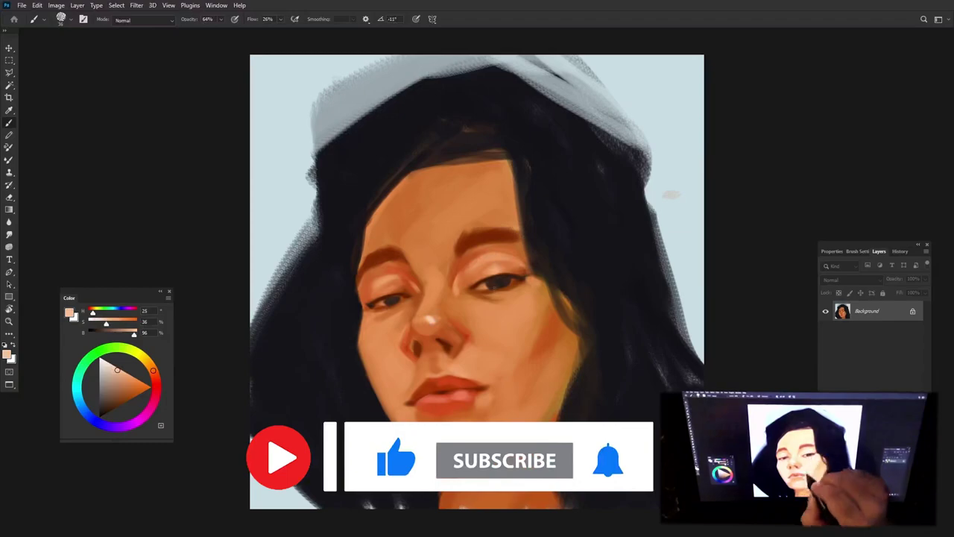
alt+click(458, 397)
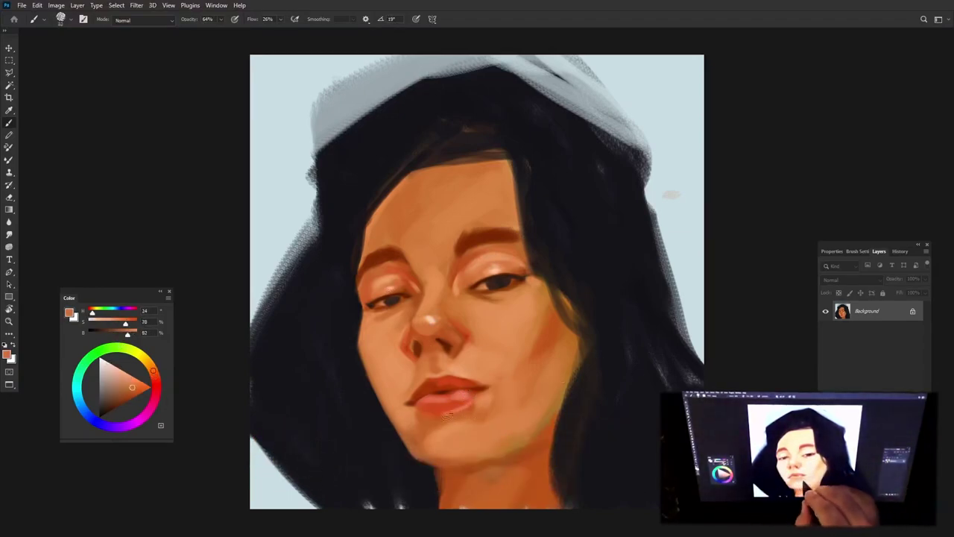
alt+click(486, 284)
alt+click(465, 254)
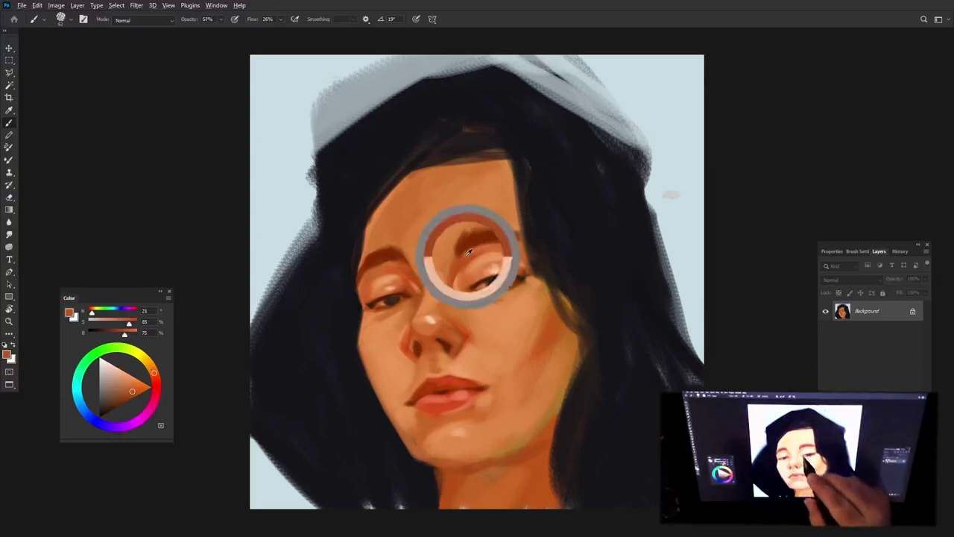
alt+click(526, 452)
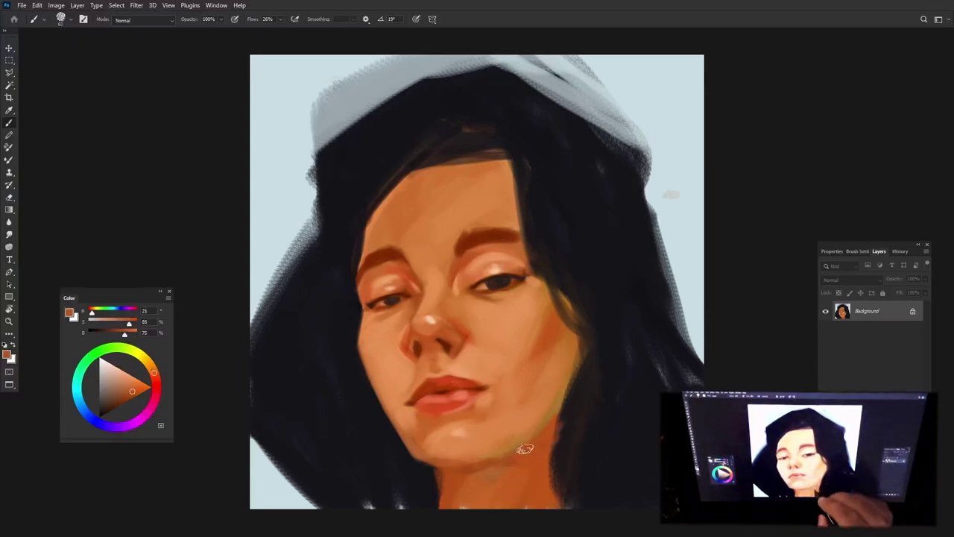
key(0)
alt+click(618, 409)
Step: Stroke a dark hair strand down the right jaw and a grey earring with white highlight at left
drag(578, 348, 555, 492)
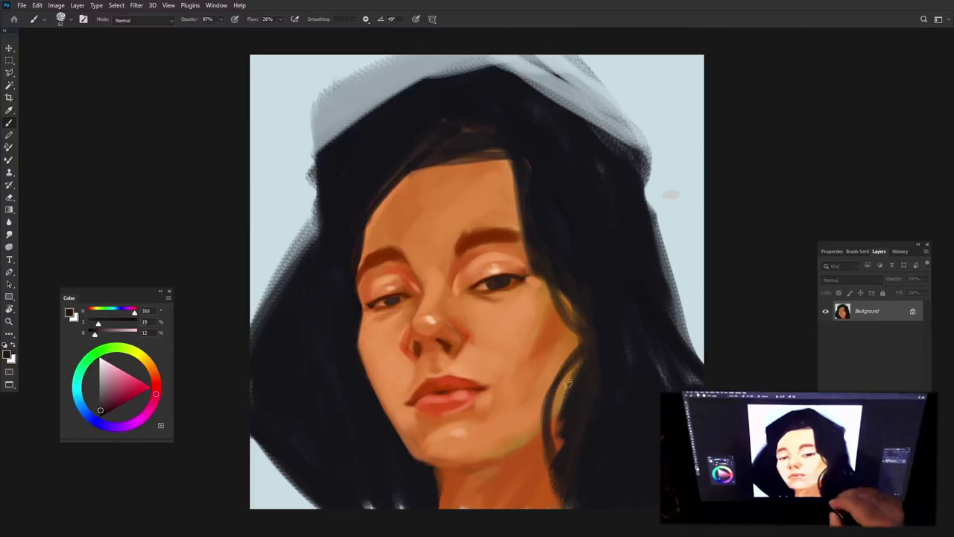
alt+click(526, 473)
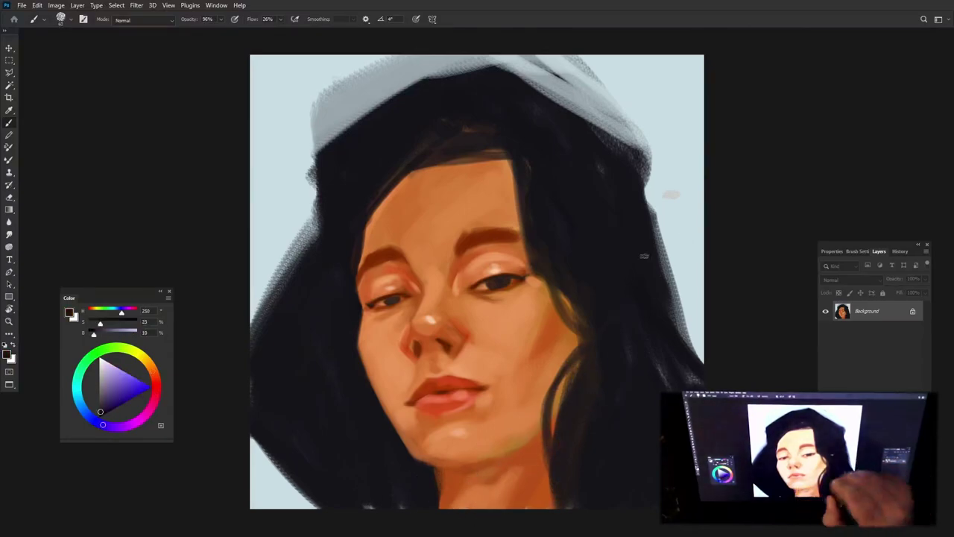
alt+click(381, 428)
drag(378, 415, 380, 431)
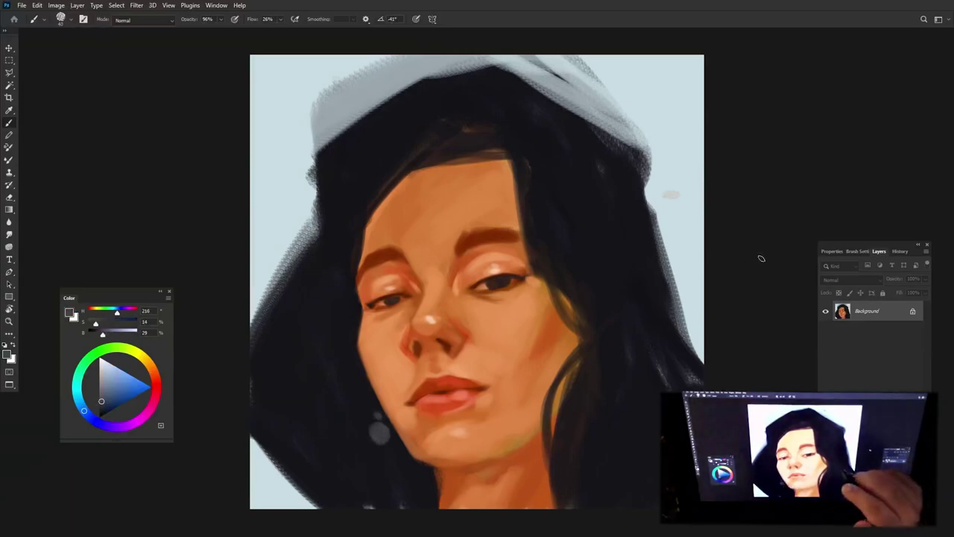
key(x)
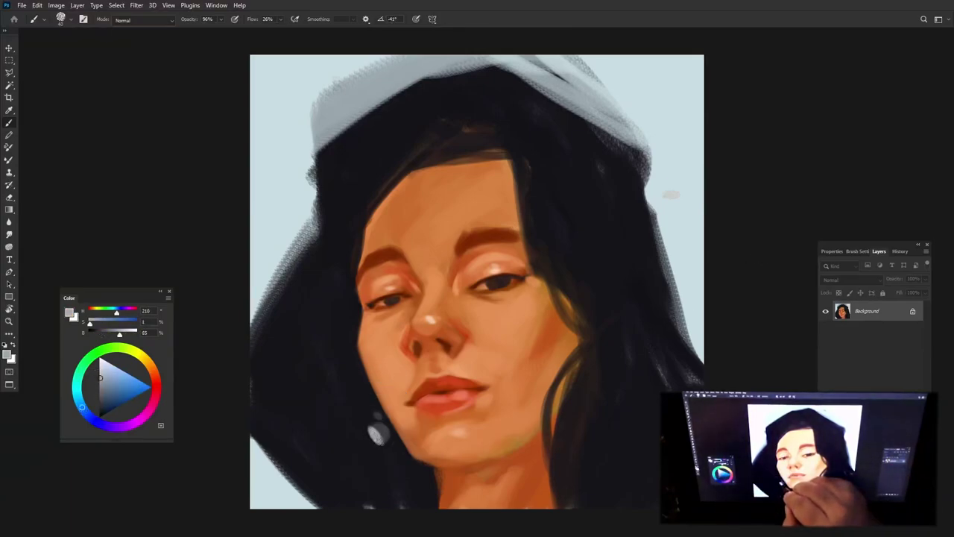
drag(380, 440, 378, 434)
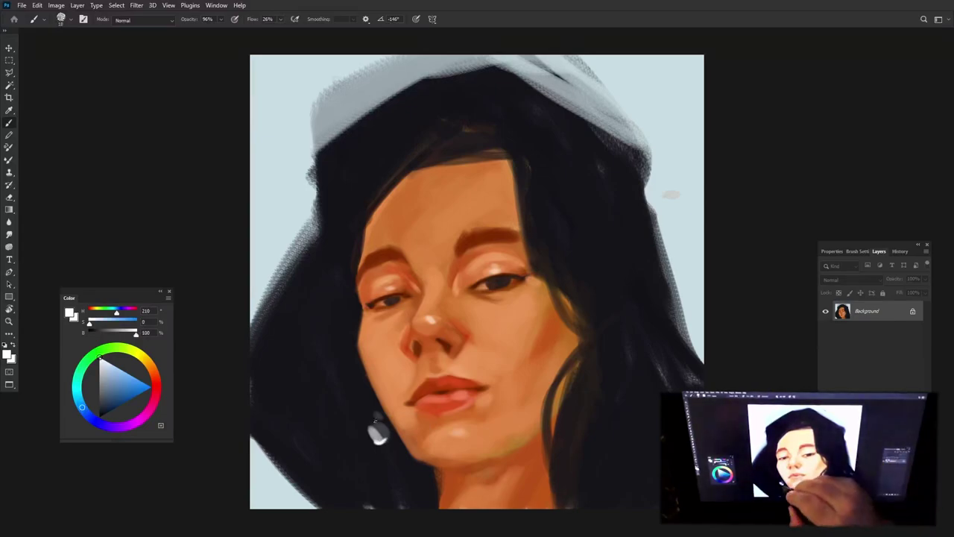
Step: Paint sampled grey-blue strokes over the left, top and right hair edges
alt+click(351, 102)
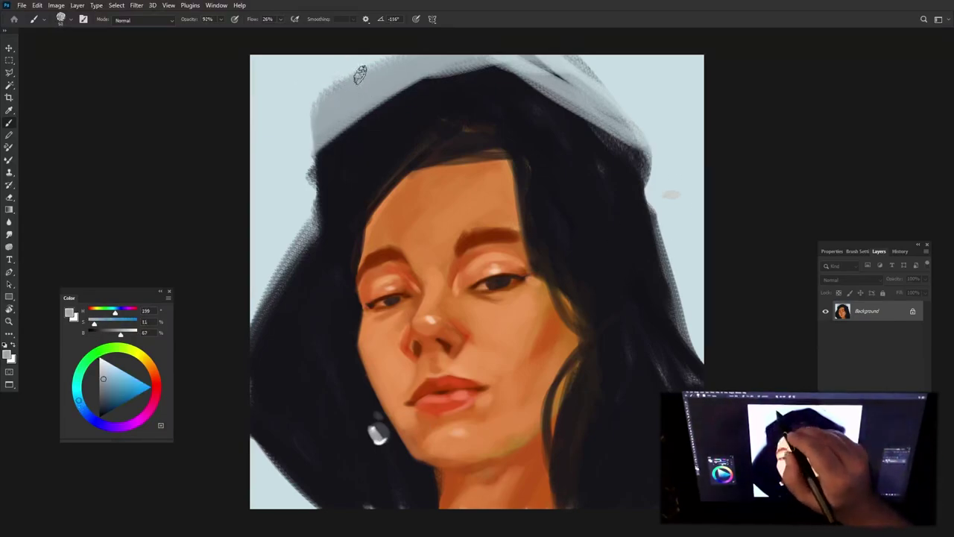
drag(282, 246, 311, 125)
alt+click(619, 100)
drag(551, 71, 681, 187)
drag(630, 141, 689, 298)
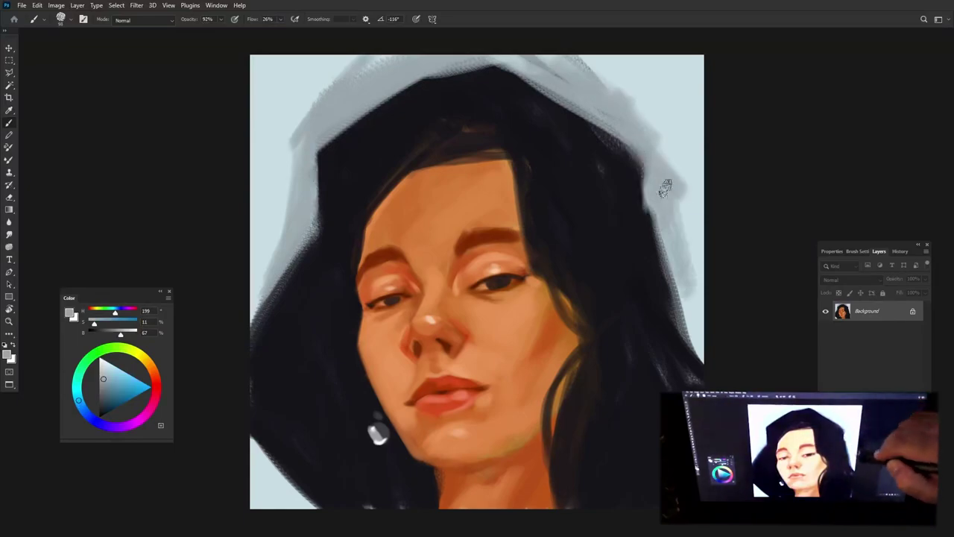
drag(678, 193, 697, 347)
Step: Paint pale yellow strokes along the bottom-left, left, top and right background edges
click(137, 352)
click(110, 364)
drag(305, 433, 290, 507)
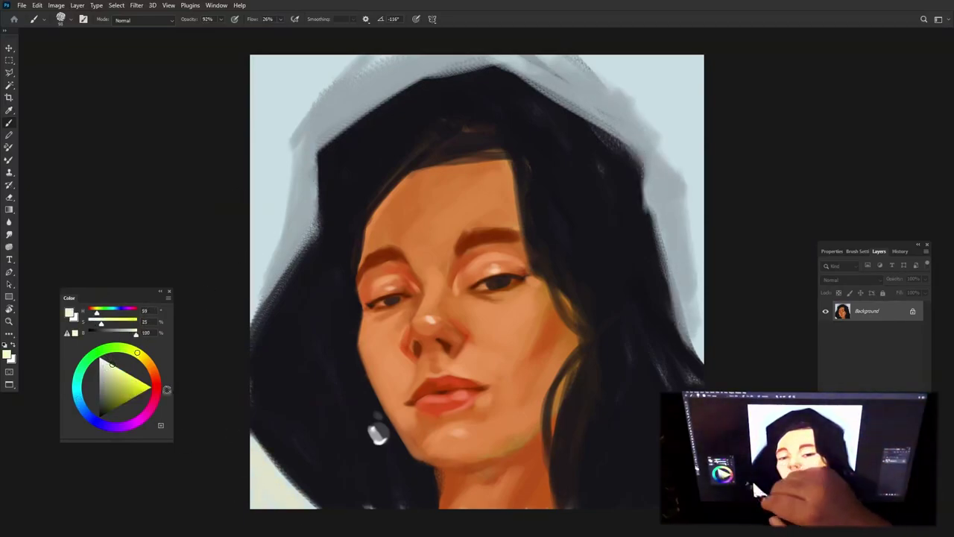
mouse_move(283, 462)
mouse_down()
mouse_move(246, 457)
mouse_move(272, 507)
mouse_up()
drag(291, 327, 254, 149)
drag(265, 269, 254, 112)
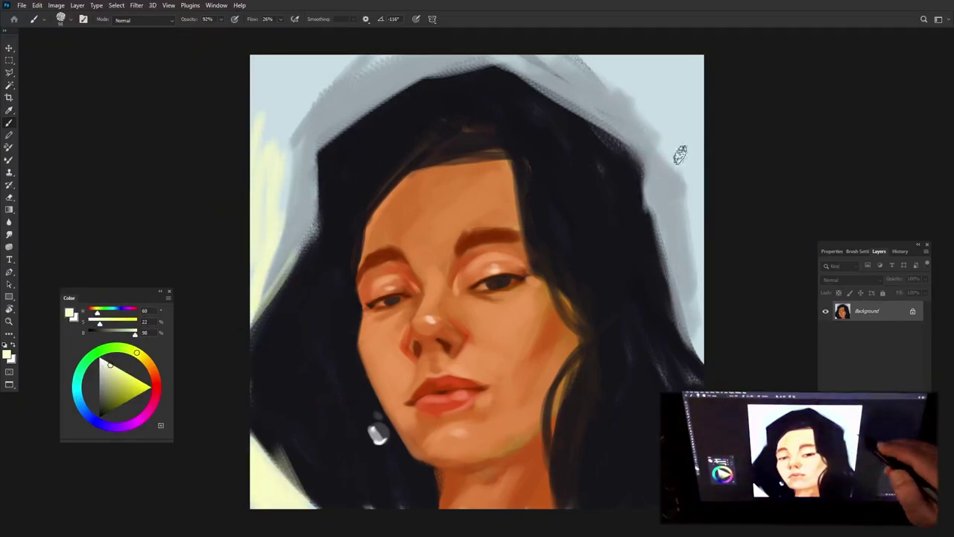
mouse_move(696, 123)
mouse_down()
mouse_move(690, 340)
mouse_move(688, 163)
mouse_move(674, 97)
mouse_up()
drag(663, 141, 634, 68)
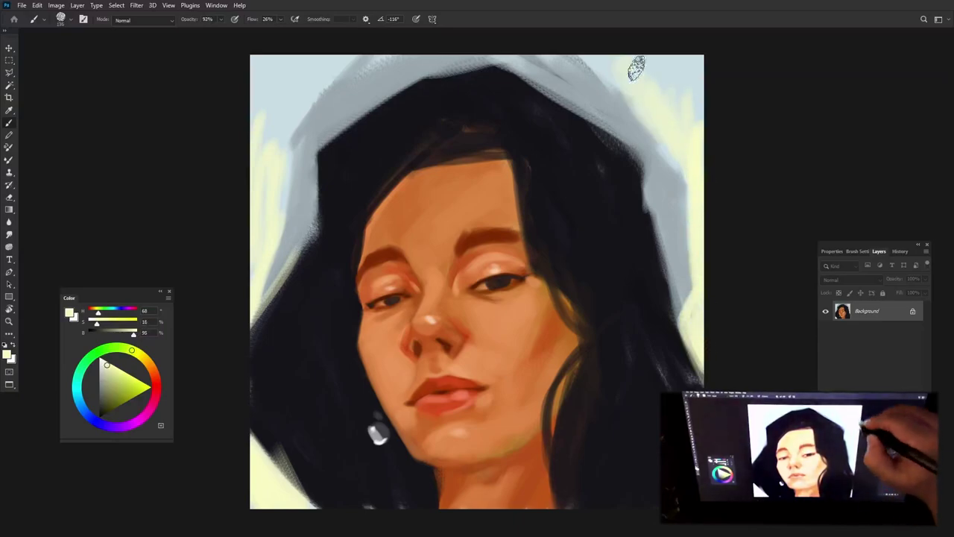
drag(701, 60, 656, 119)
drag(306, 60, 265, 102)
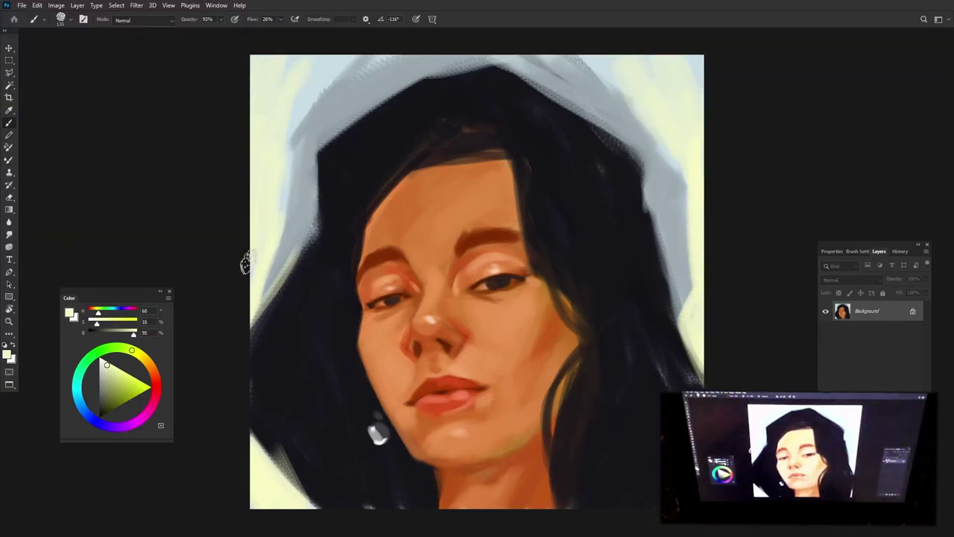